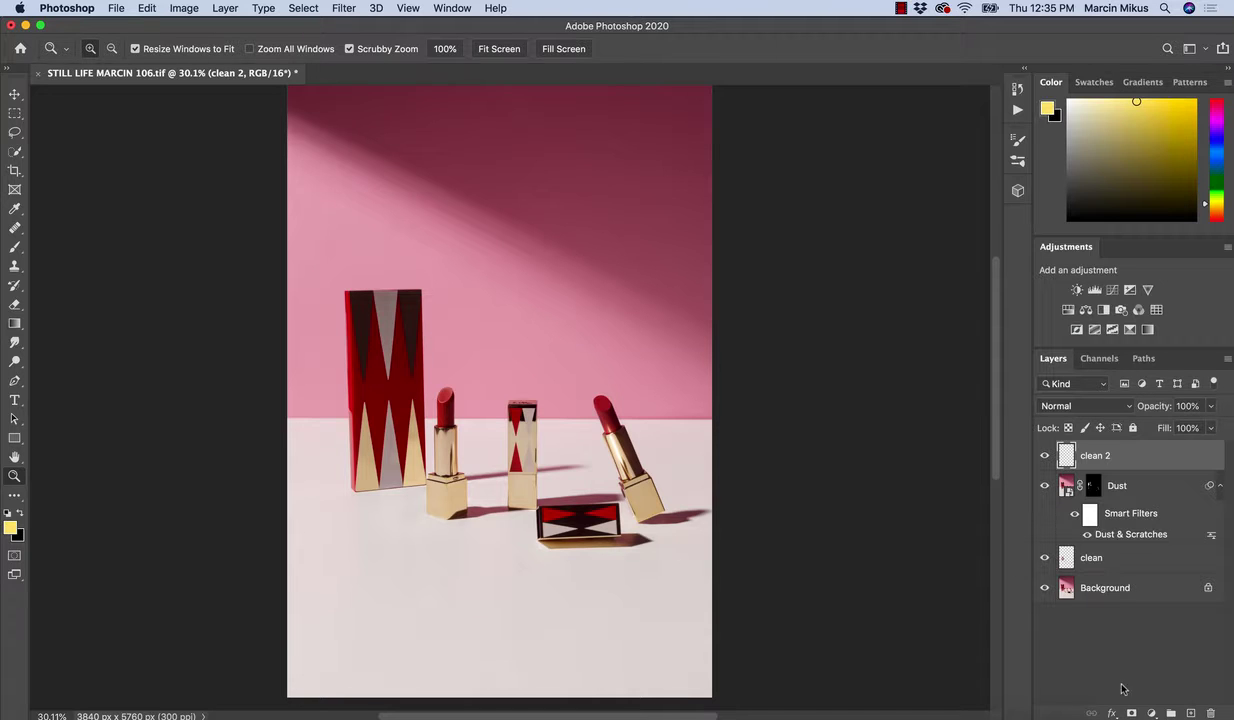
- Add a Curves adjustment layer above clean 2 and name it shadows
left_click(1152, 711)
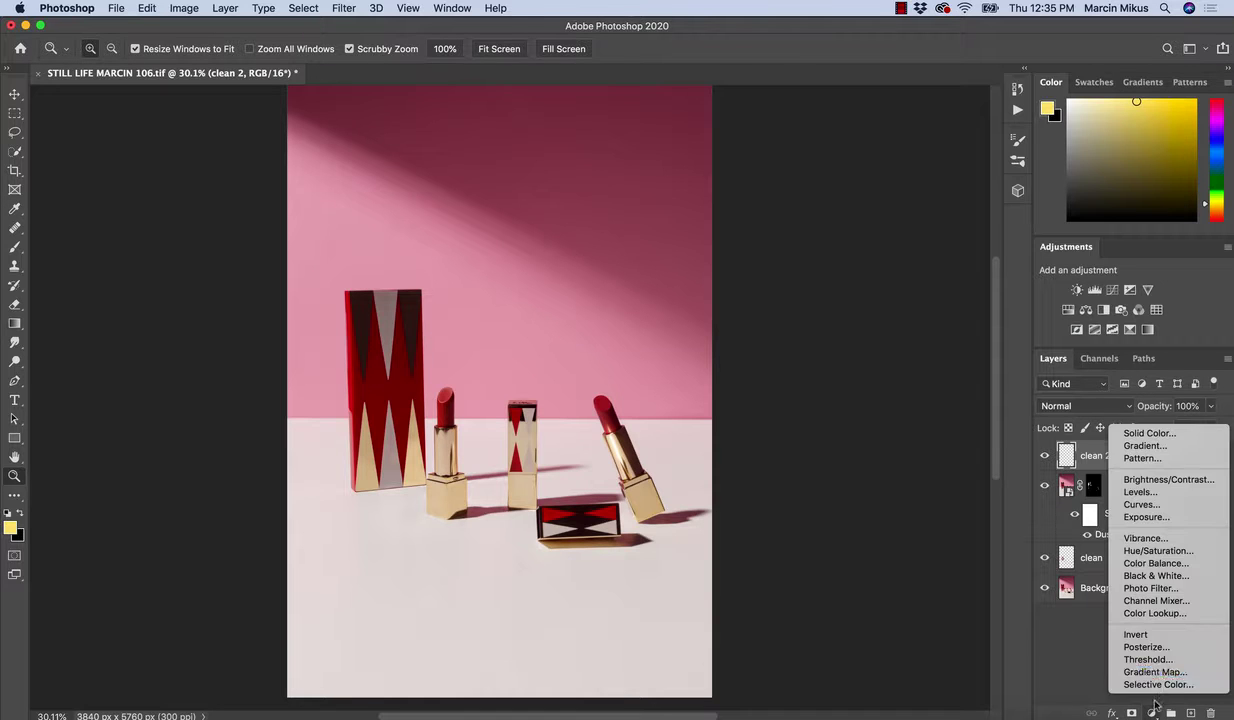
left_click(1165, 504)
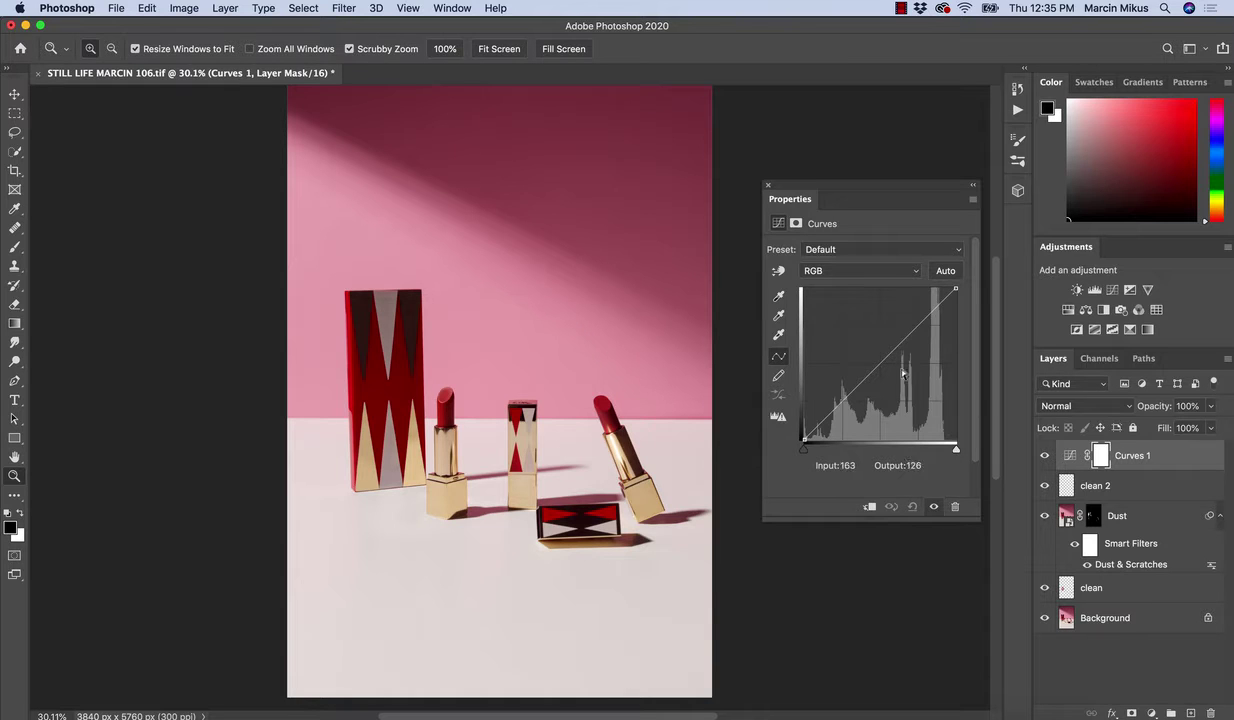
double_click(1130, 456)
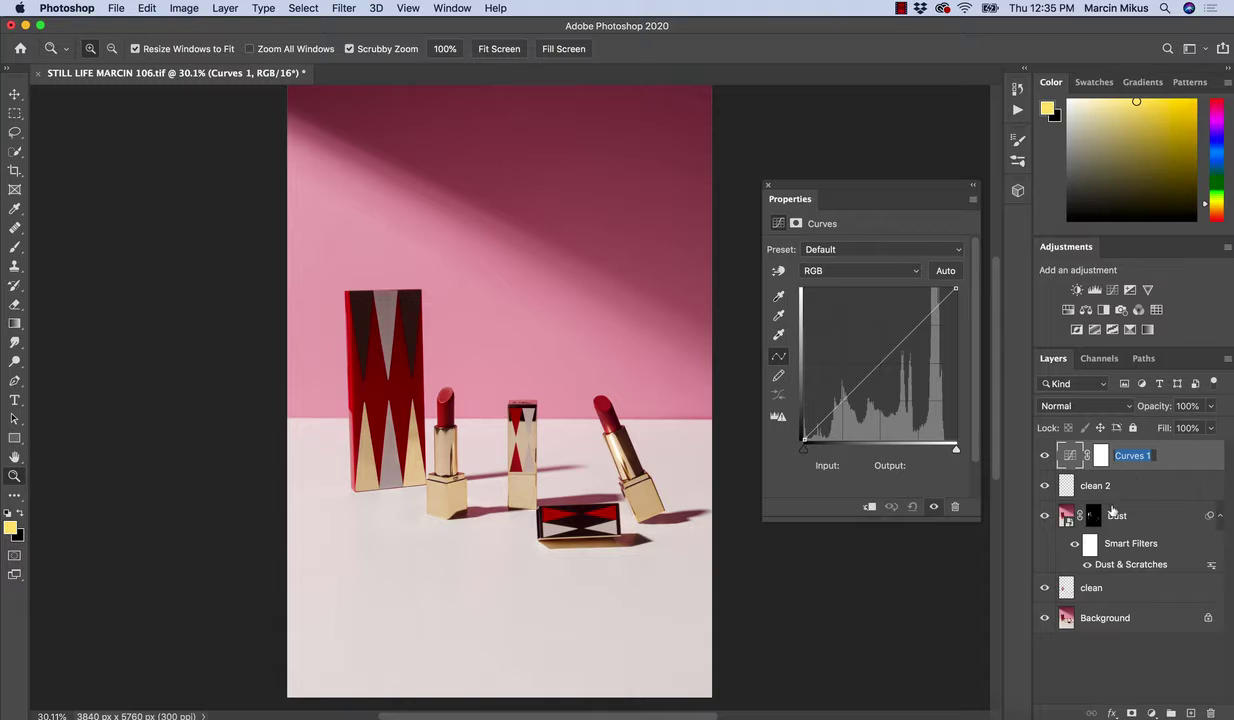
type("shadows")
key("Return")
- Duplicate the shadows layer and rename the copy highlights
key("super+j")
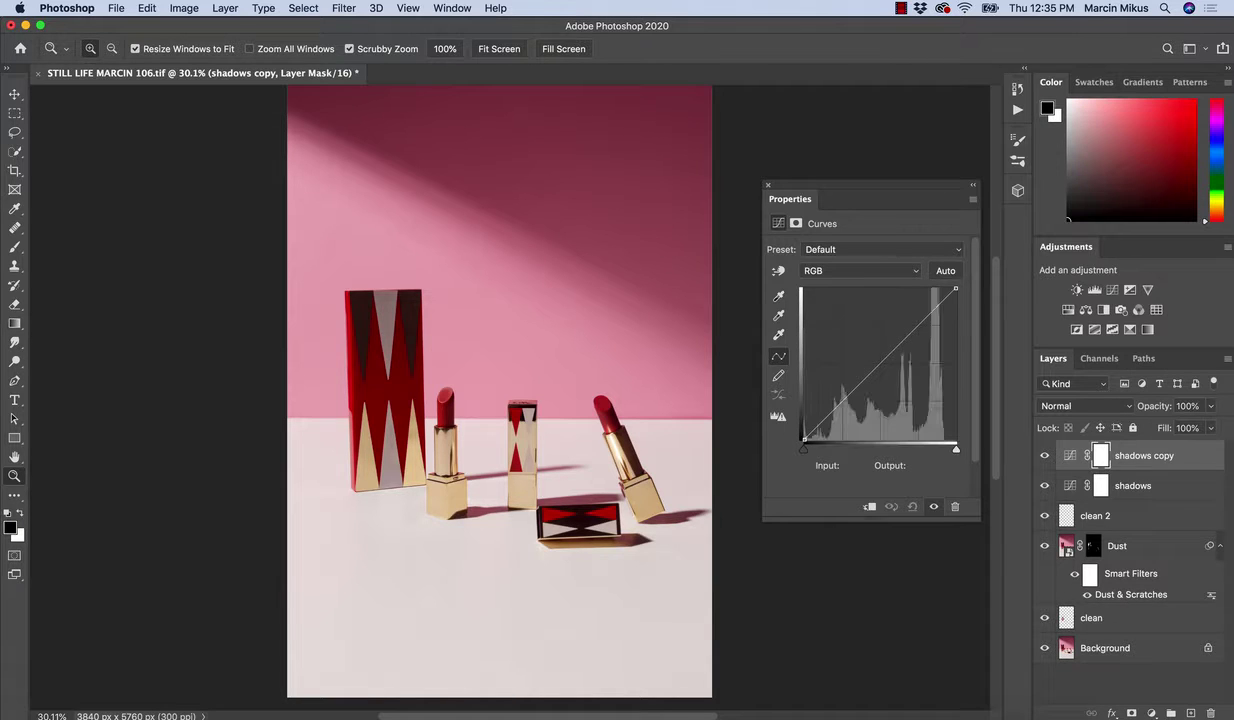
double_click(1128, 457)
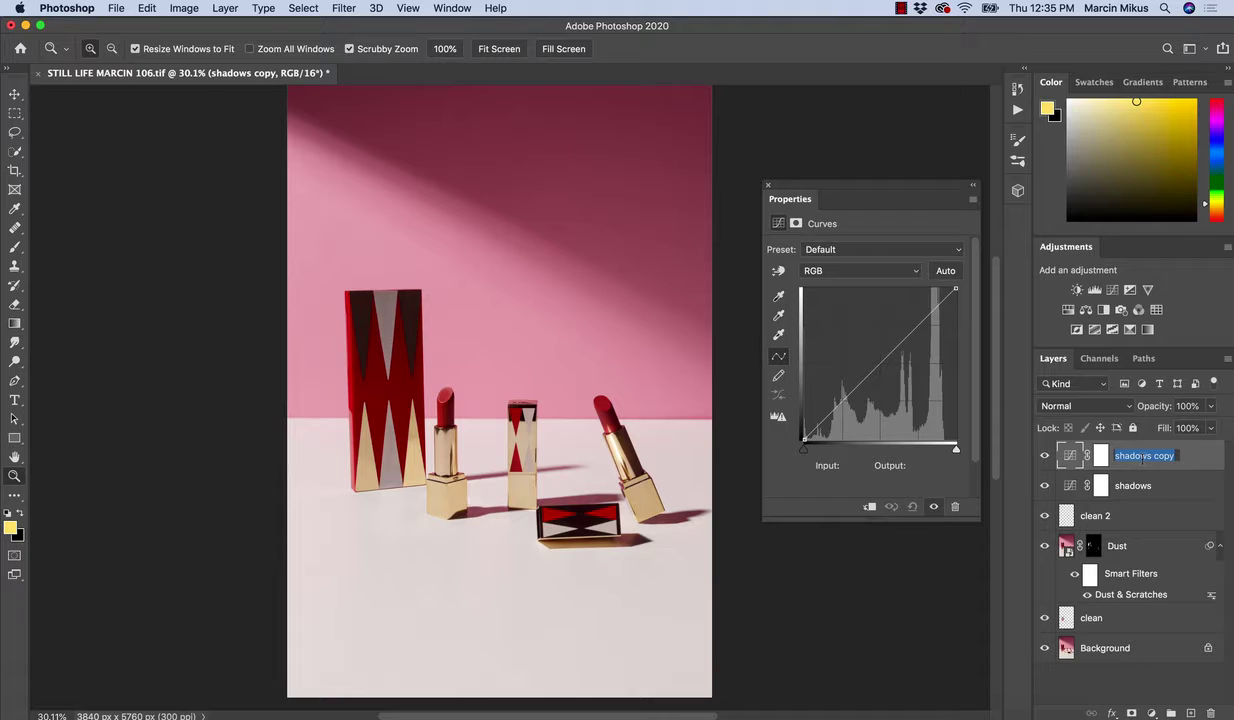
type("highlights")
key("Return")
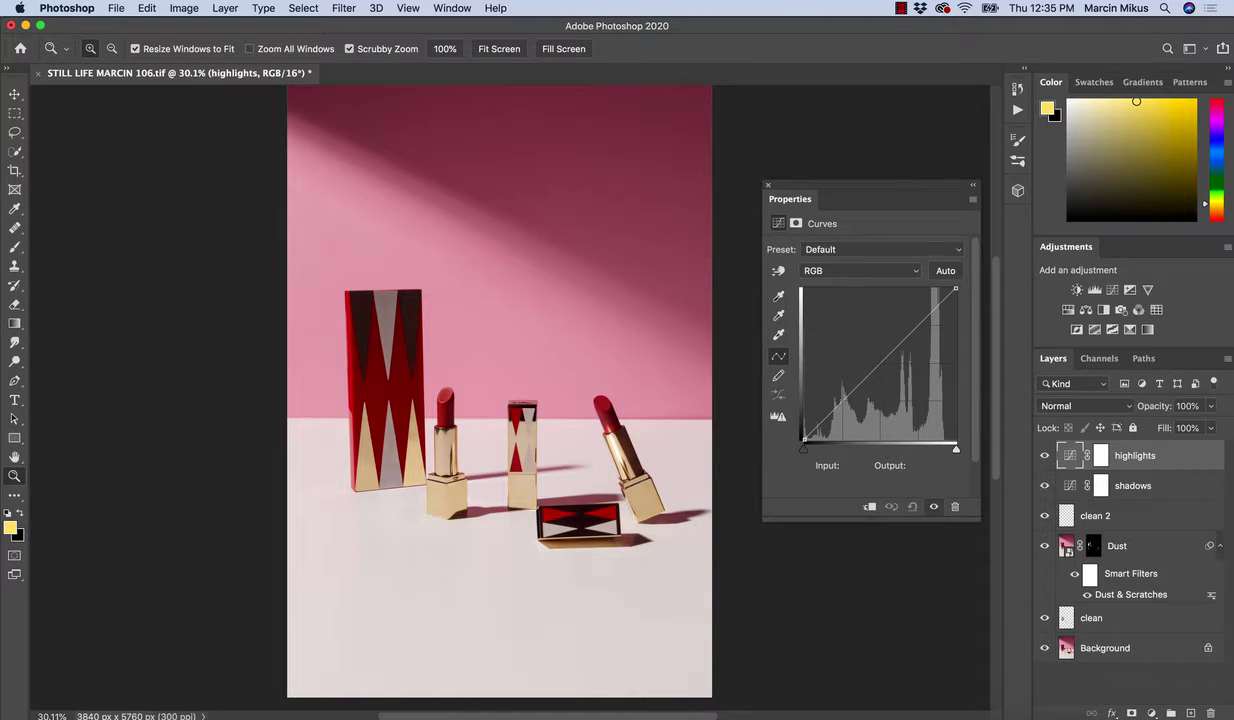
- Lift a point on the highlights curve, then pull the shadows curve's black point in to Input 9
left_click(893, 346)
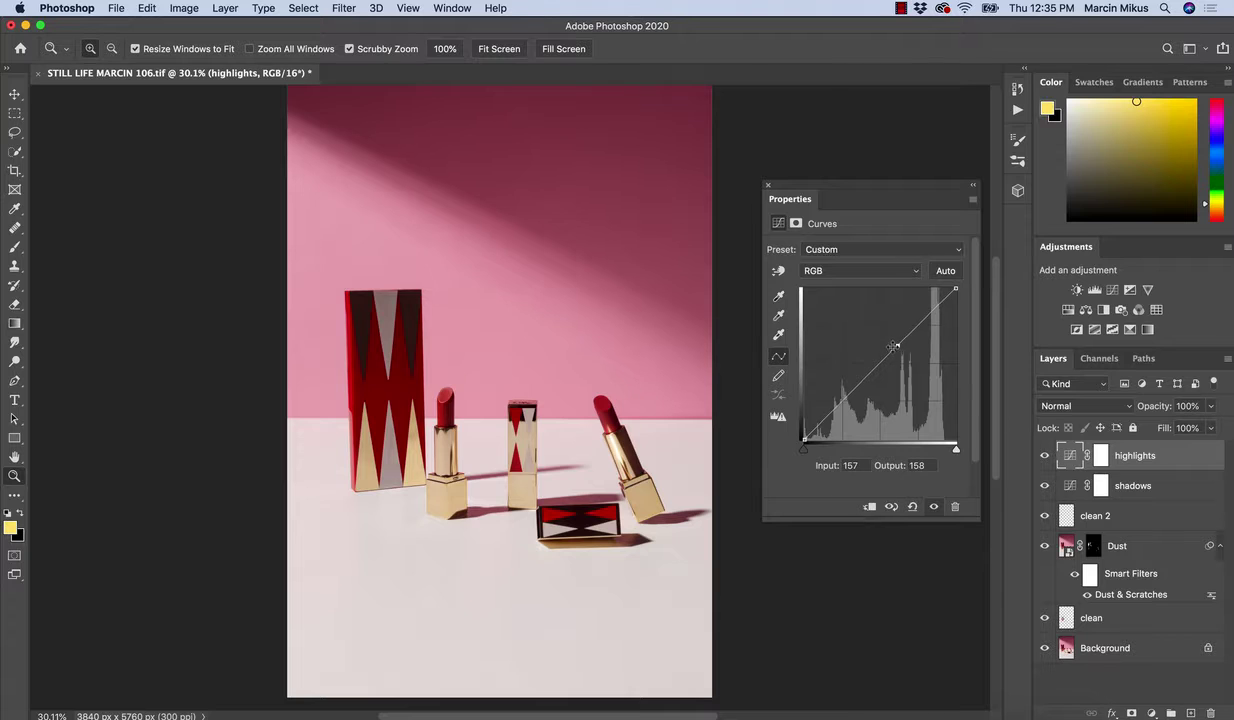
left_click_drag(898, 345, 962, 284)
left_click(1101, 486)
left_click_drag(803, 441, 762, 465)
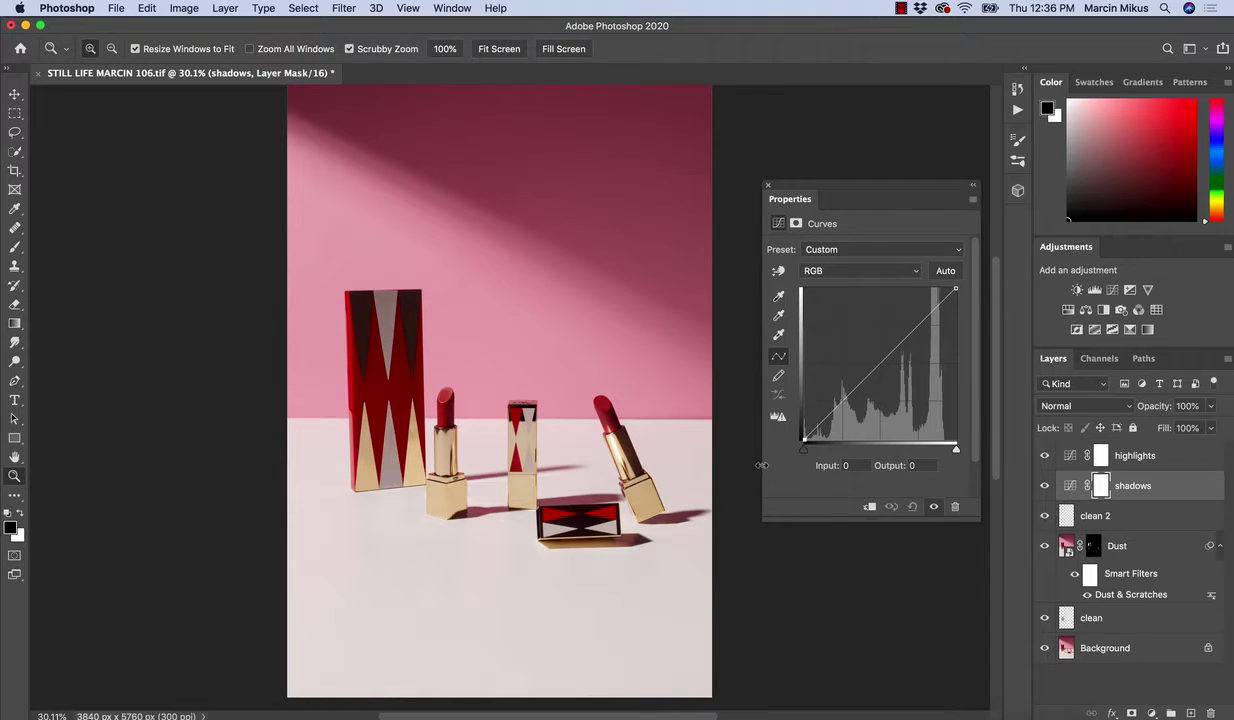
left_click(1102, 457)
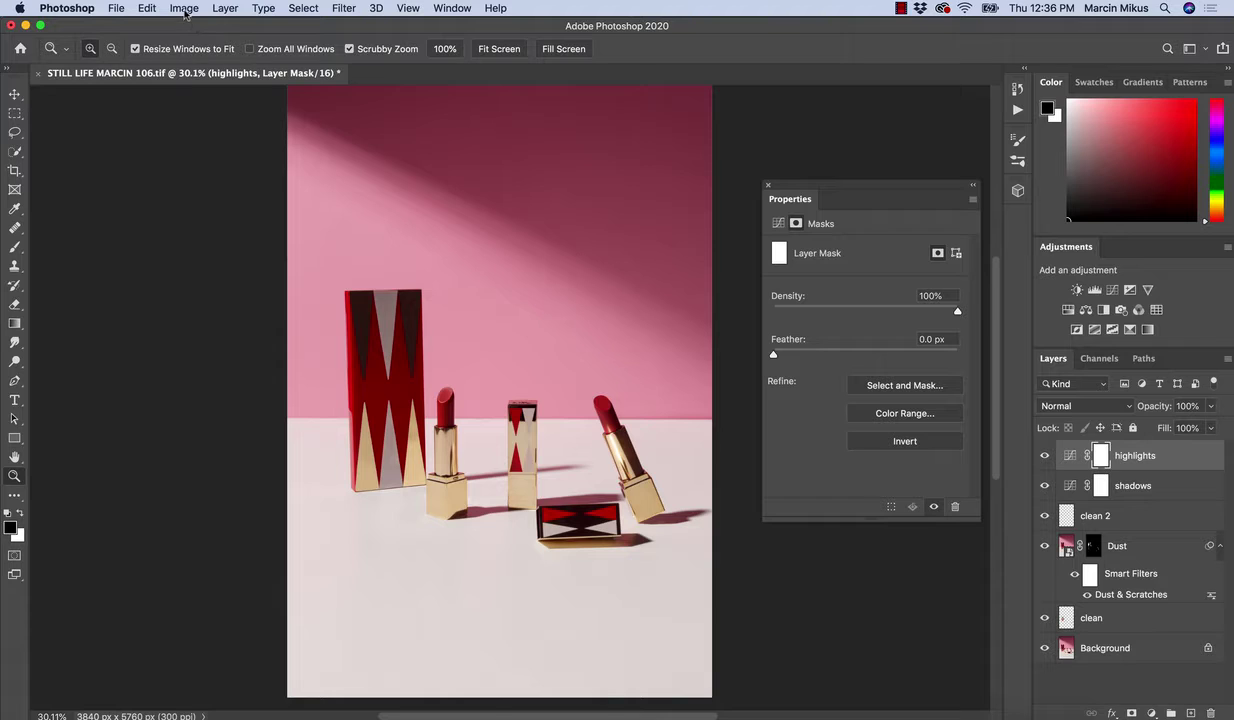
- Apply Image to the highlights mask: merged RGB, Multiply blending, Invert unchecked
left_click(184, 9)
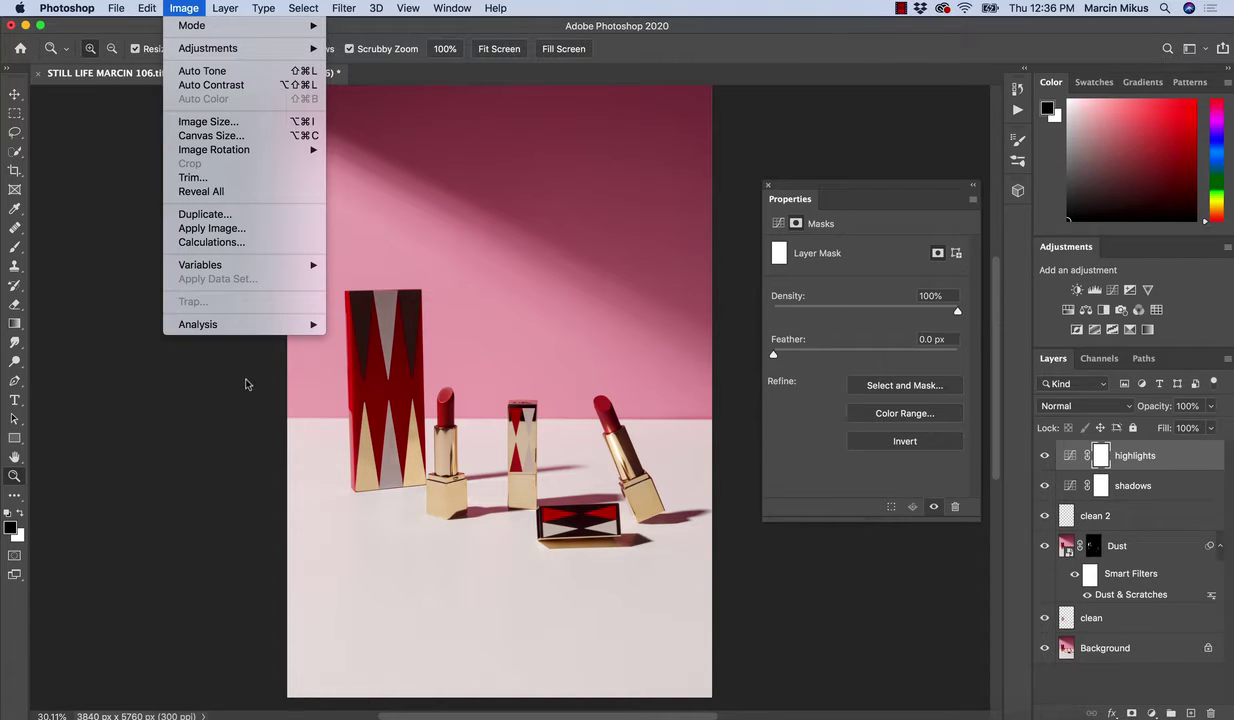
left_click(218, 234)
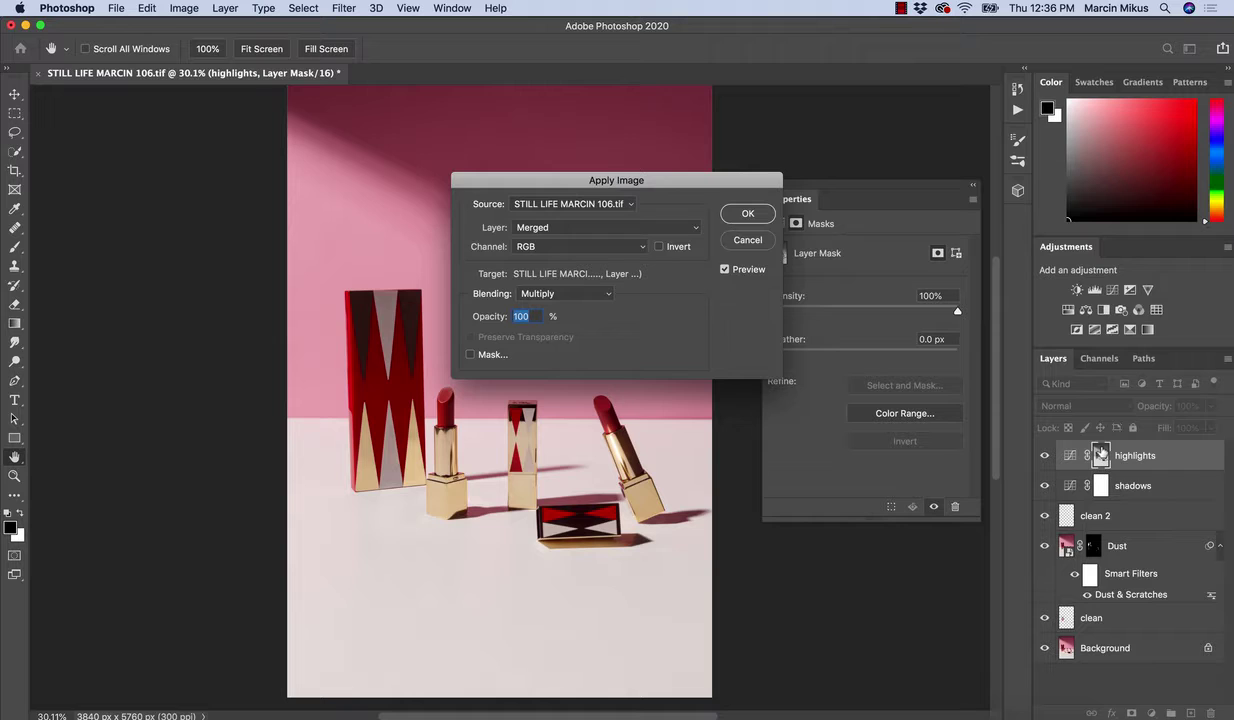
left_click(562, 294)
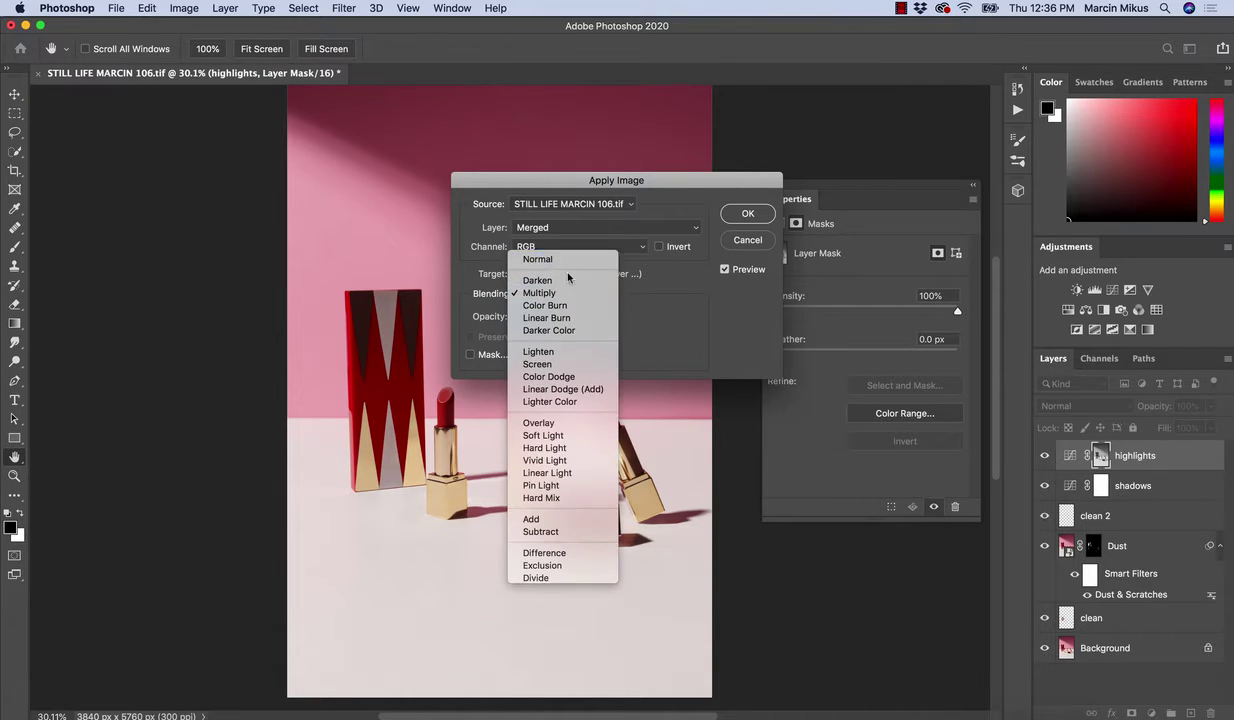
left_click(558, 260)
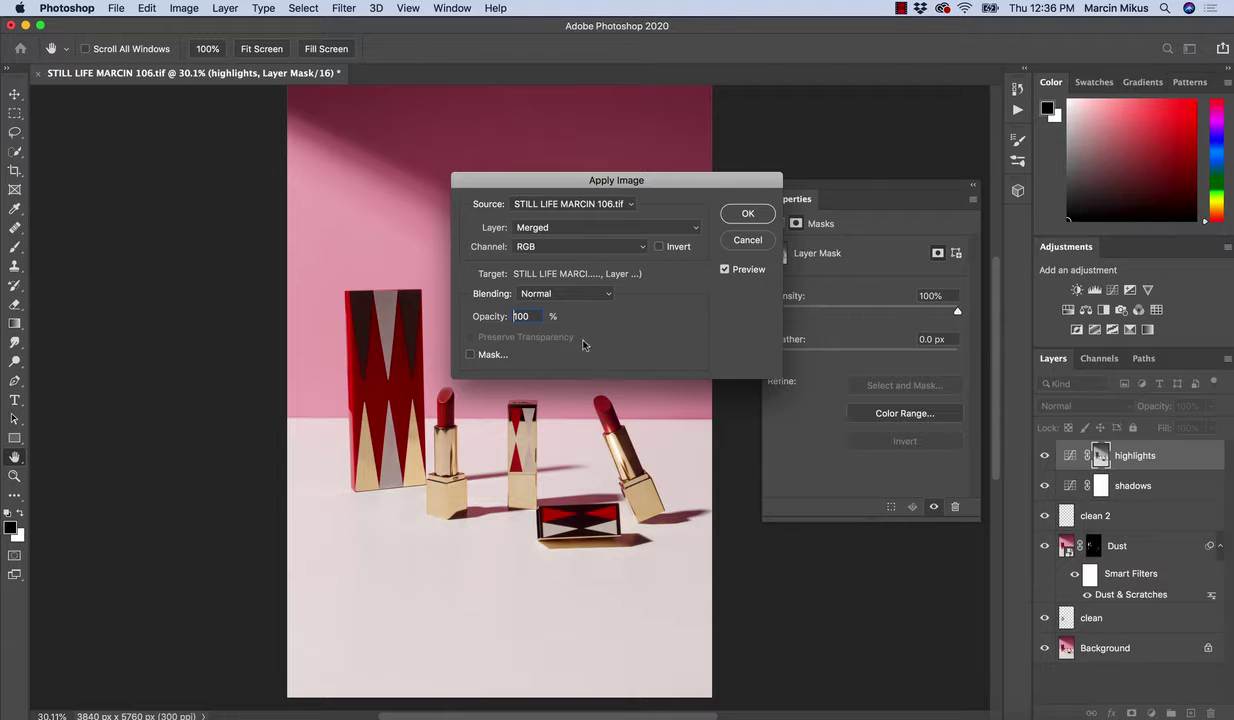
left_click(553, 294)
left_click(564, 326)
left_click(659, 247)
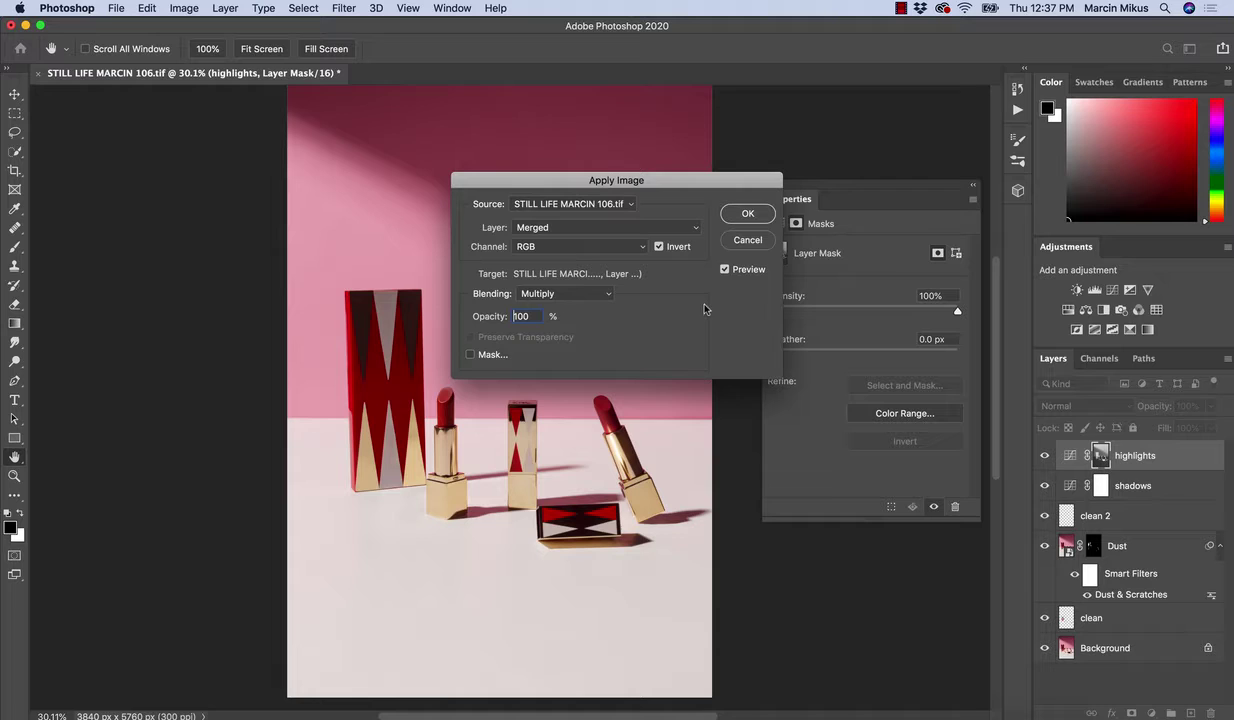
left_click(659, 246)
left_click(751, 215)
key("z")
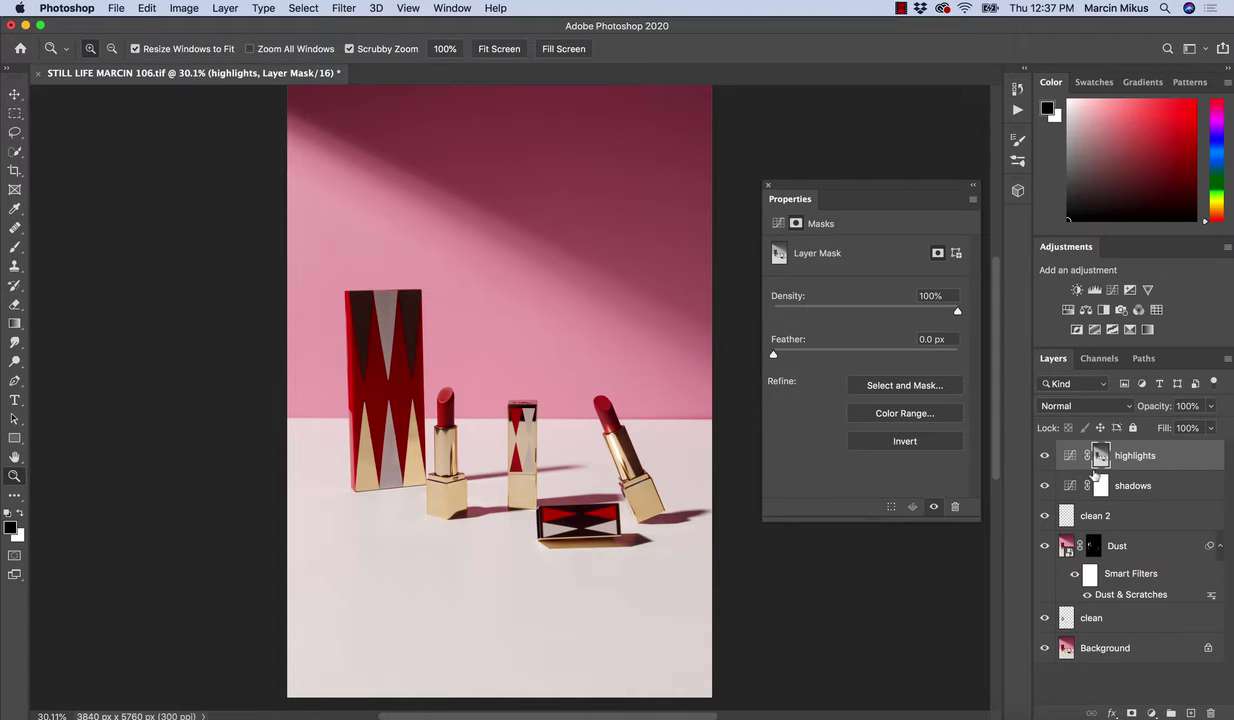
- Preview the highlights mask in grayscale, then select the shadows mask and show the Channels list
key("alt")
left_click(1101, 456, "alt")
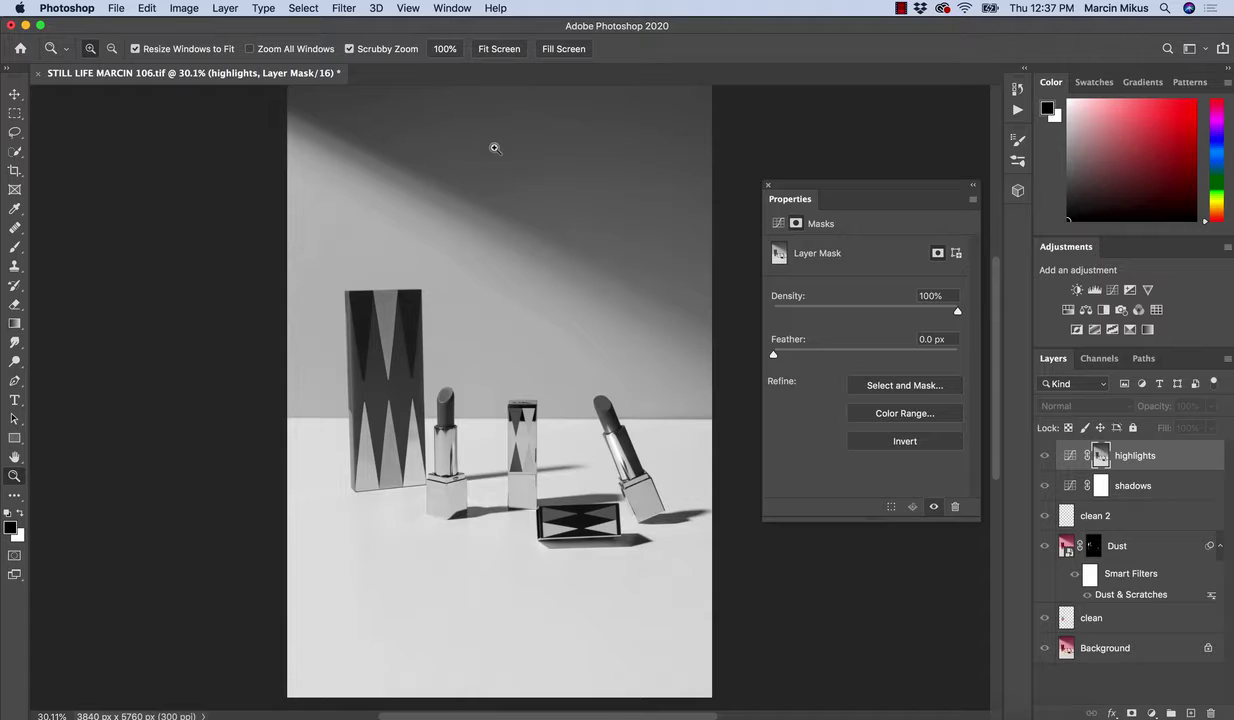
left_click(1101, 456, "alt")
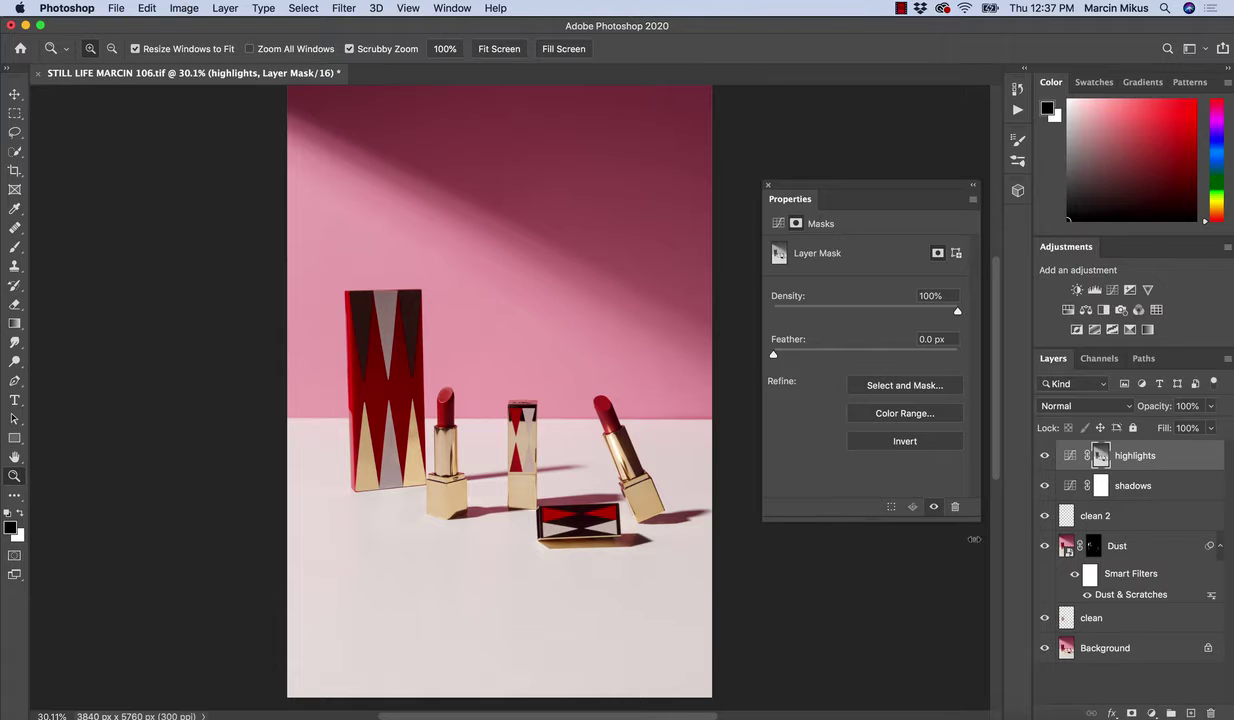
left_click(1100, 488)
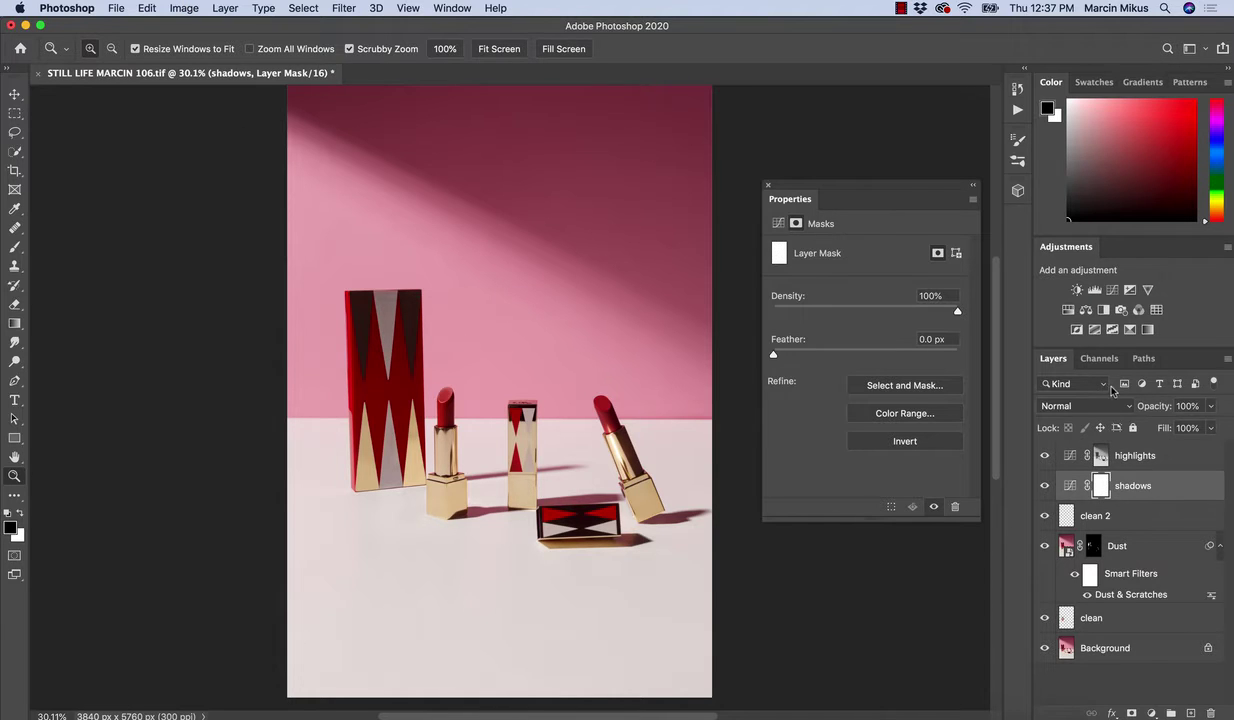
left_click(1090, 358)
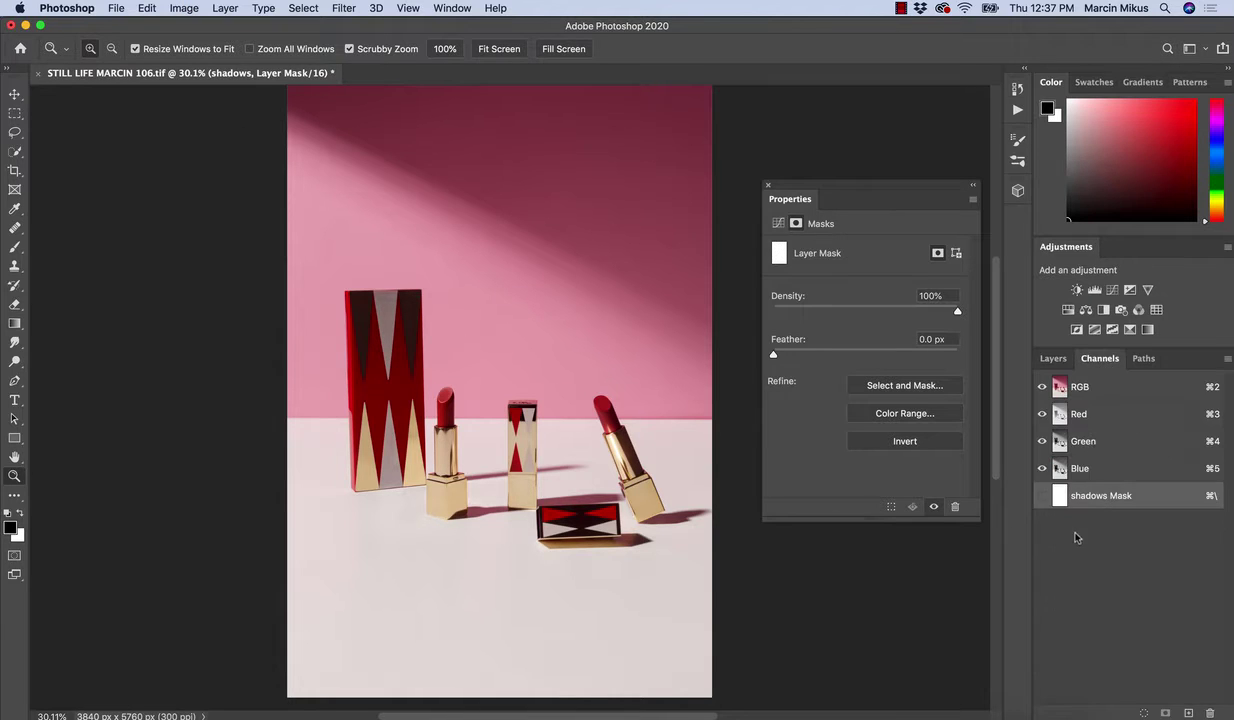
- Load the RGB brightness as a selection, fill the shadows mask with it, and deselect
left_click(1070, 386)
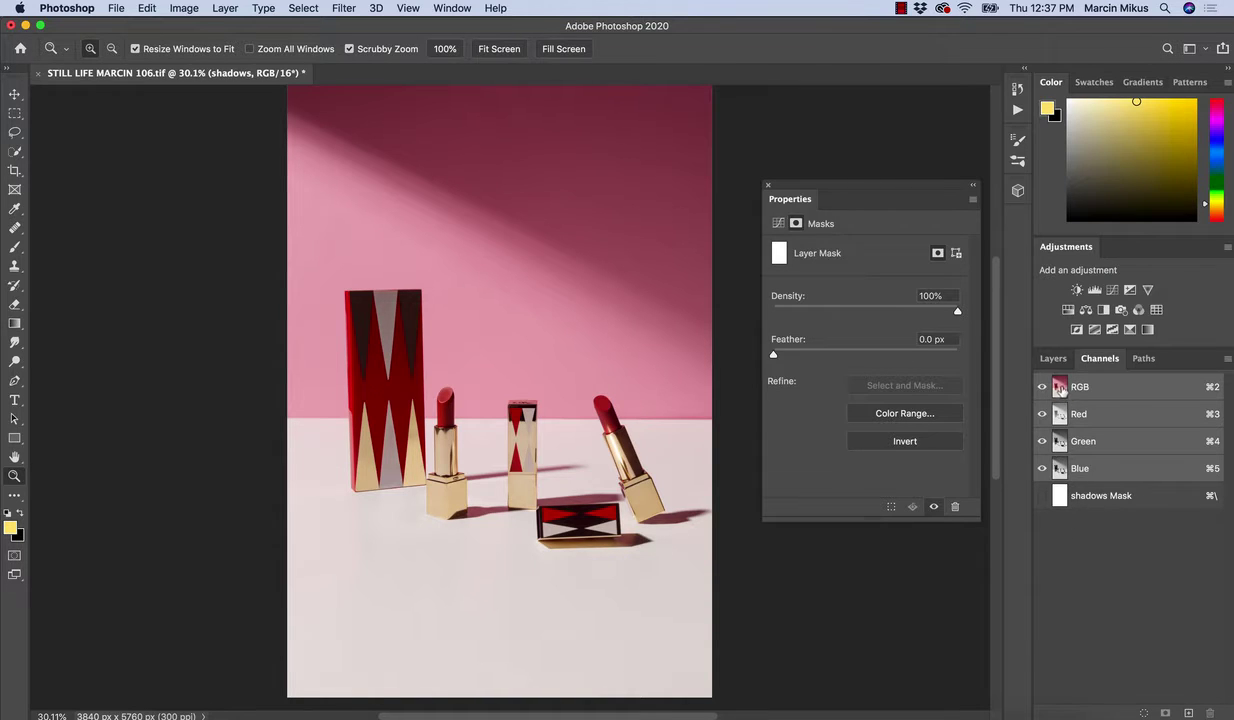
left_click(1059, 387, "super")
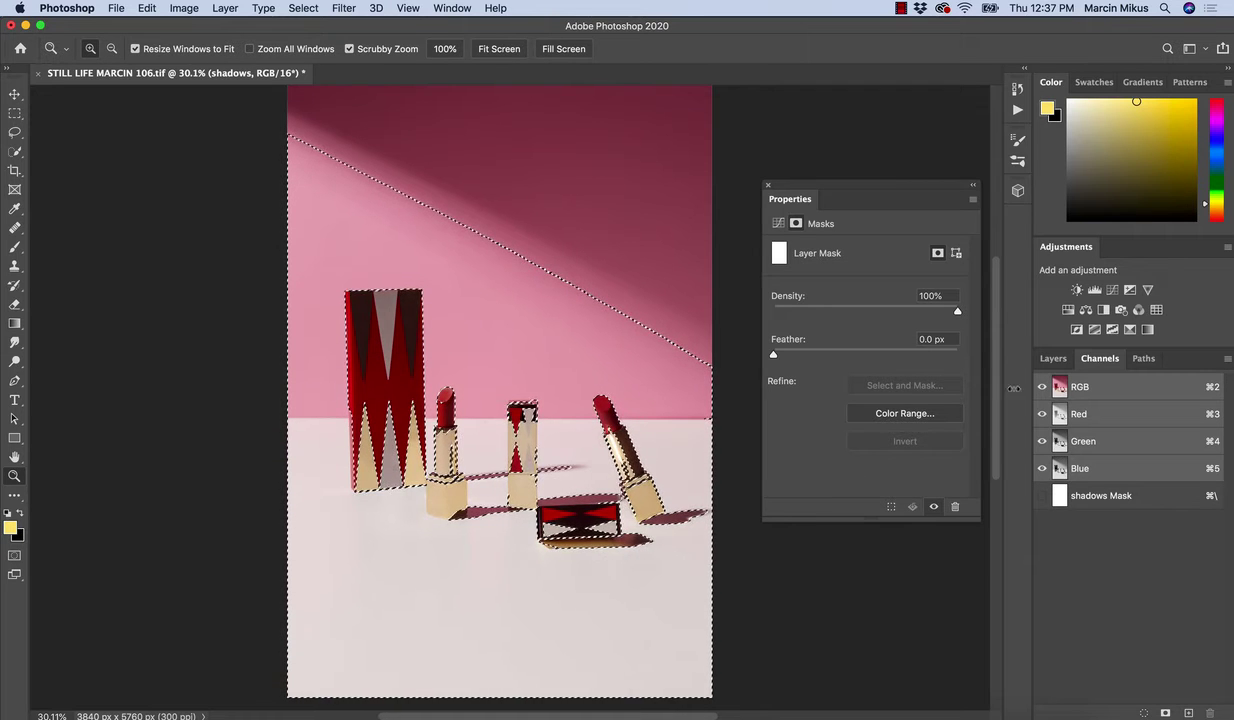
left_click(1053, 358)
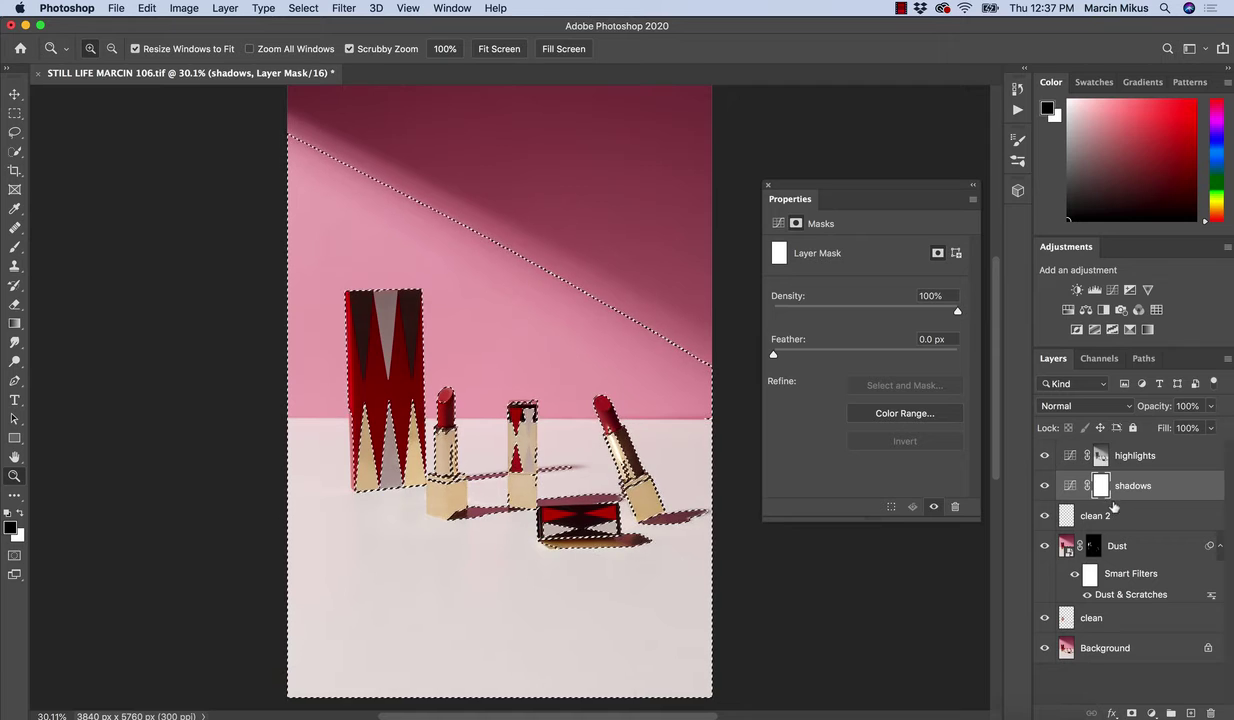
key("super+i")
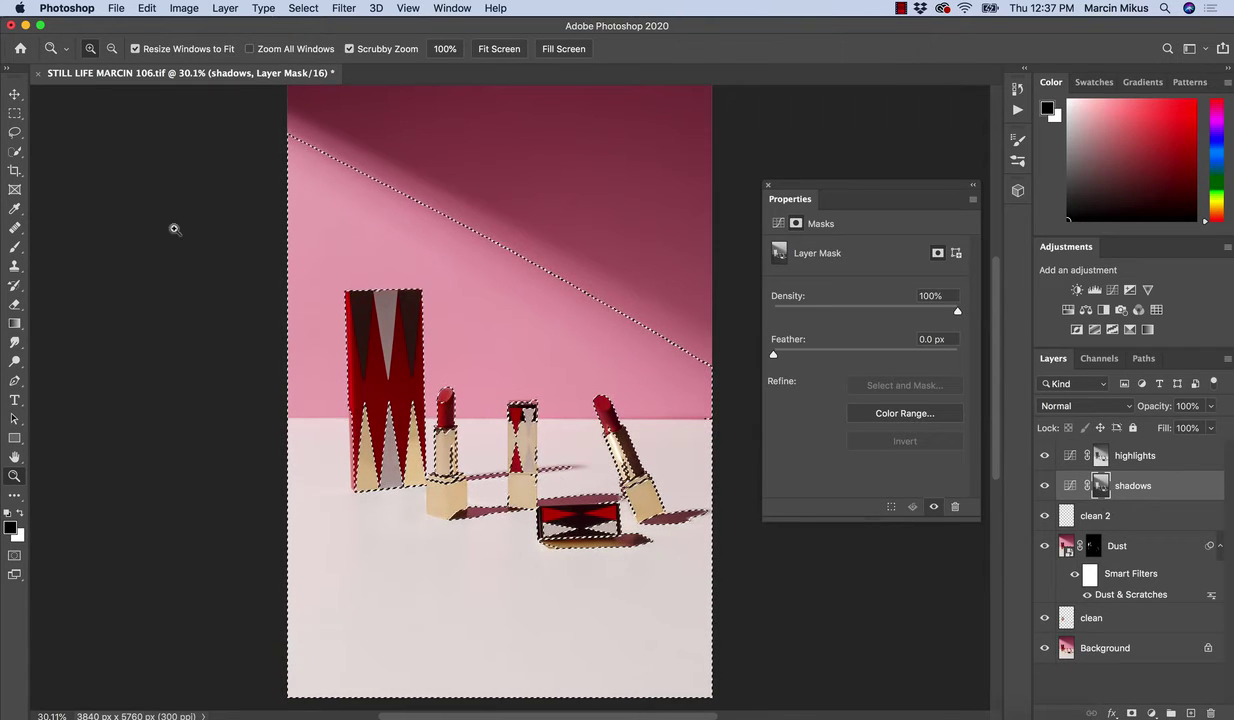
key("l")
key("super+d")
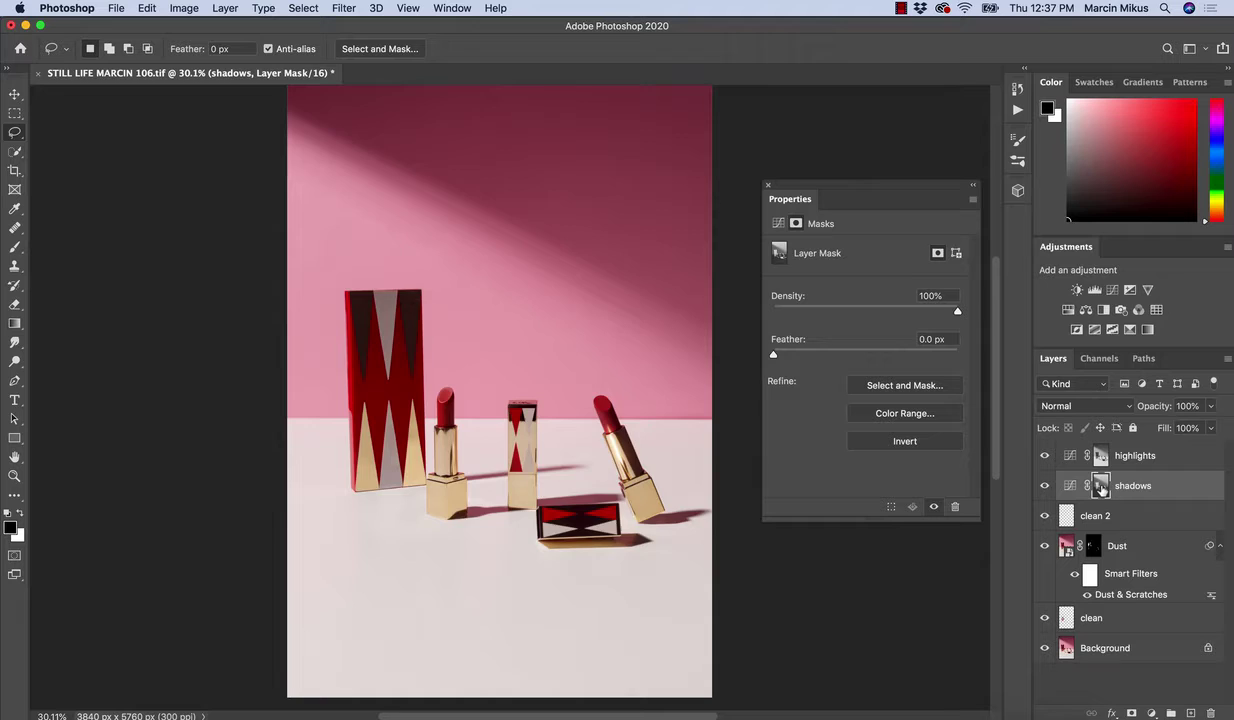
- Preview the shadows mask, then undo it back to plain white with nothing selected
left_click(1100, 487, "alt")
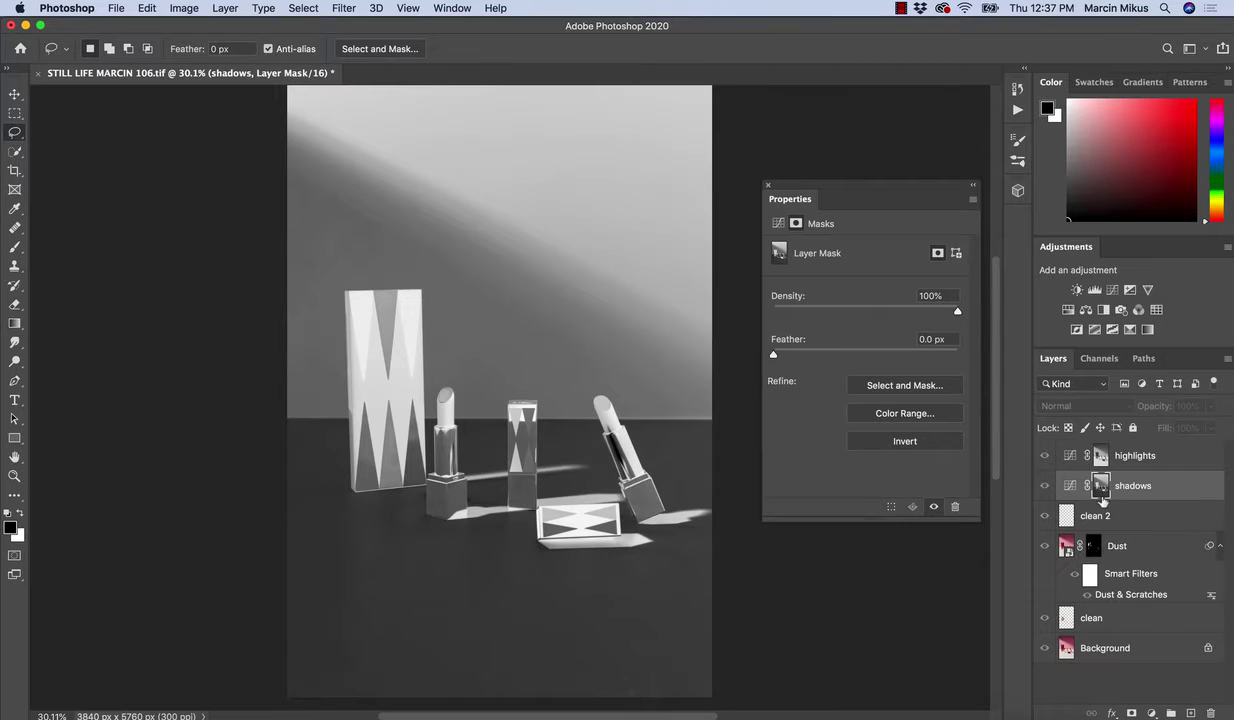
left_click(1100, 487, "alt")
left_click(1100, 487, "super")
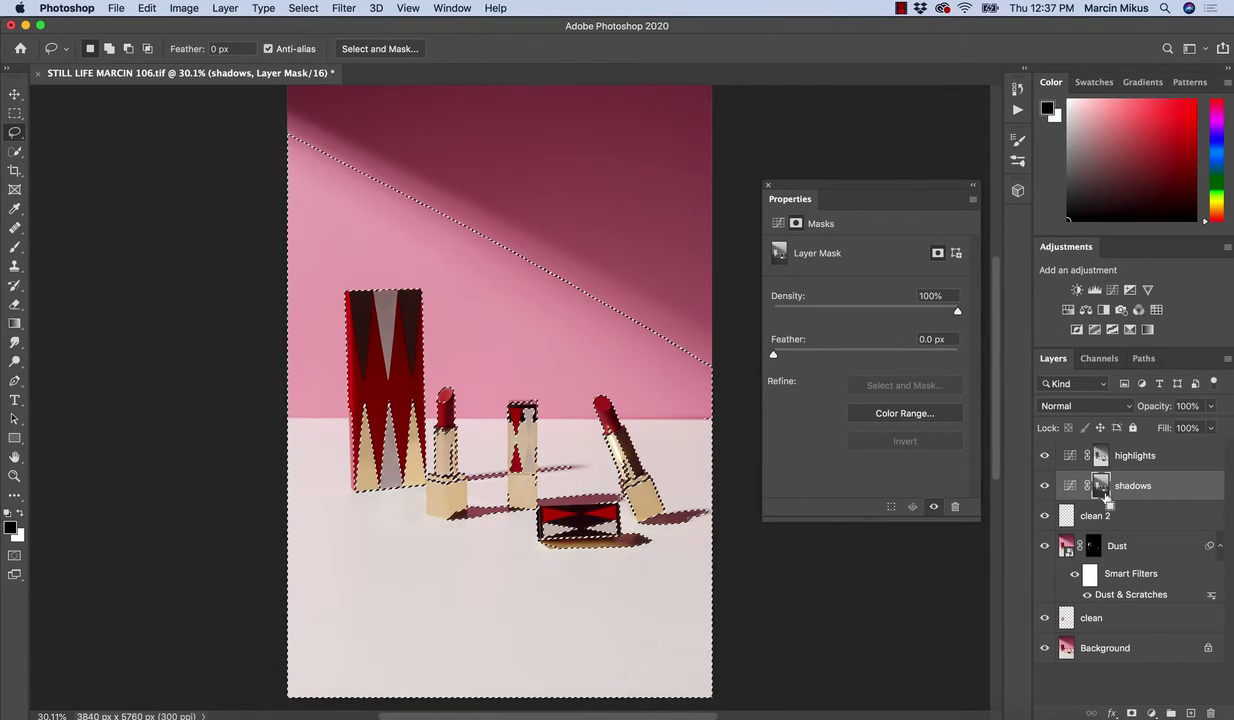
key("BackSpace")
key("super+d")
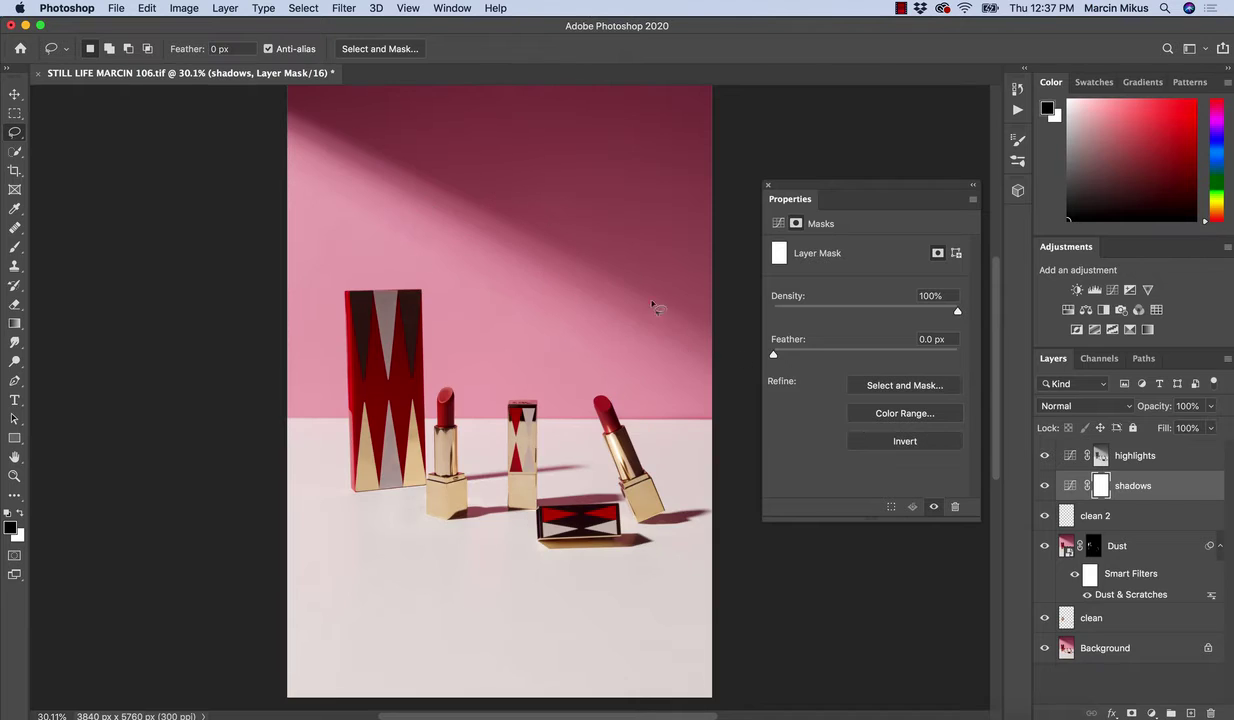
- Load the highlights mask as a selection, fill the shadows mask from it, and deselect
left_click(1101, 458)
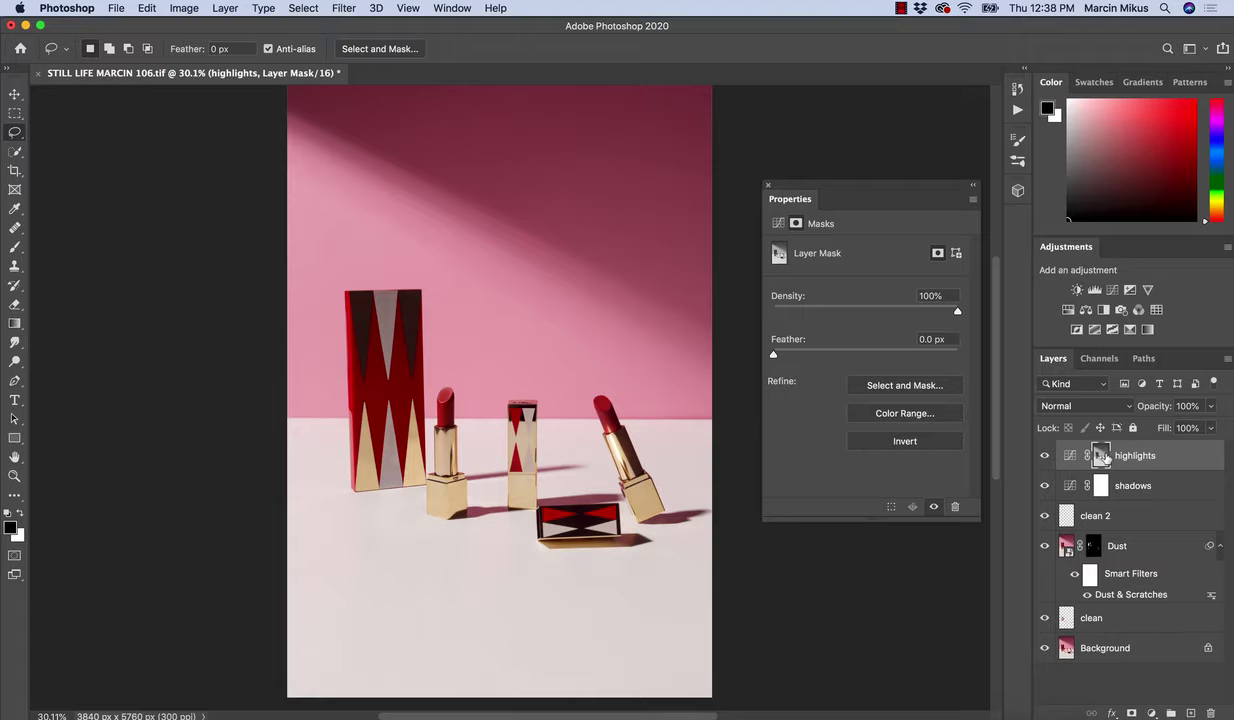
left_click(1101, 455, "super")
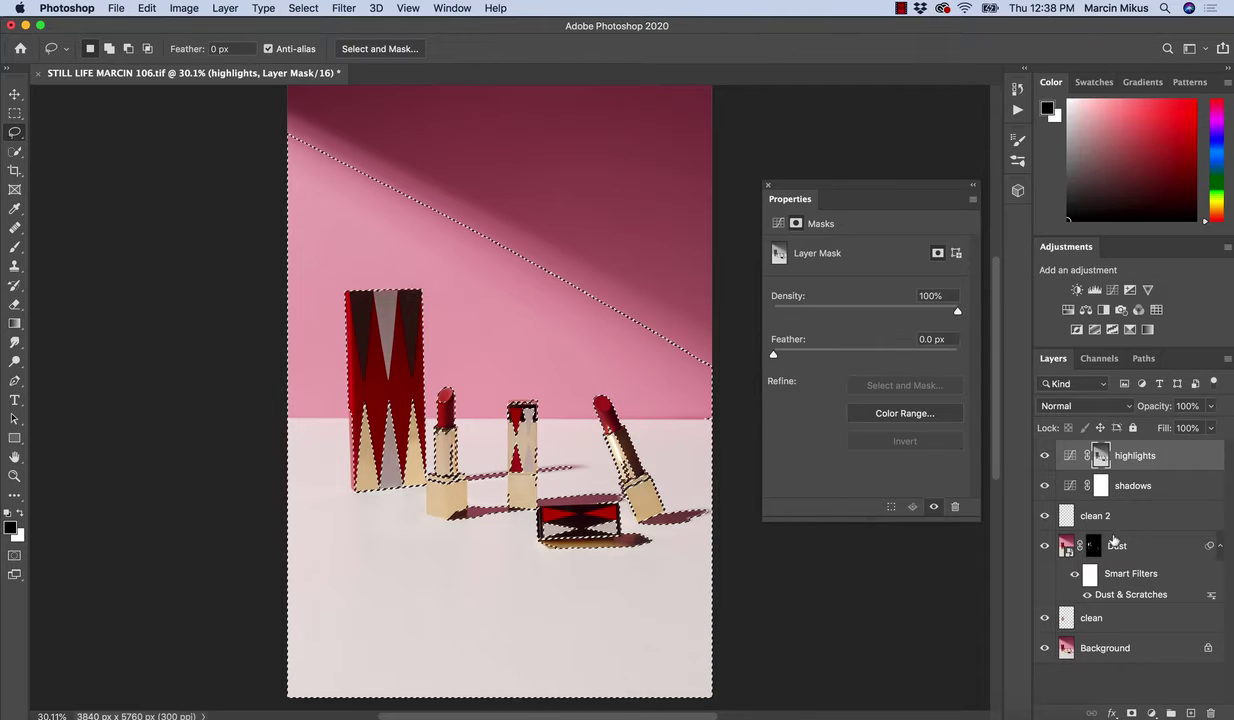
left_click(1101, 494)
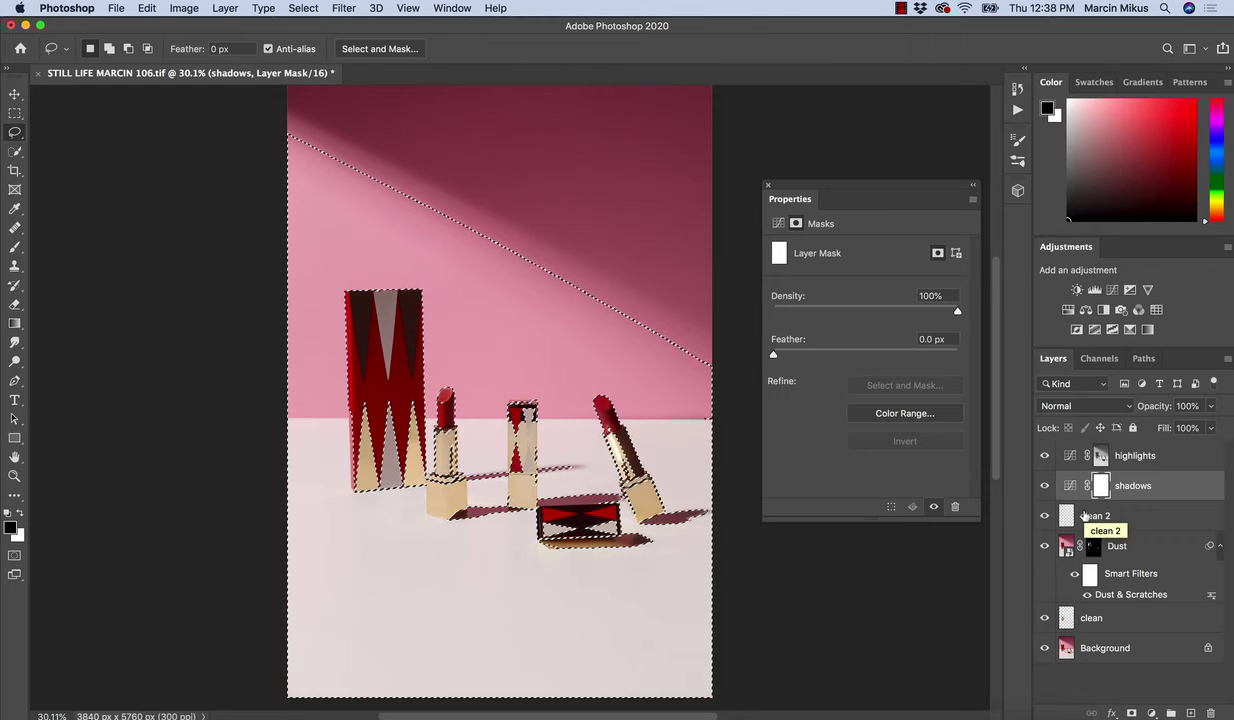
key("alt+BackSpace")
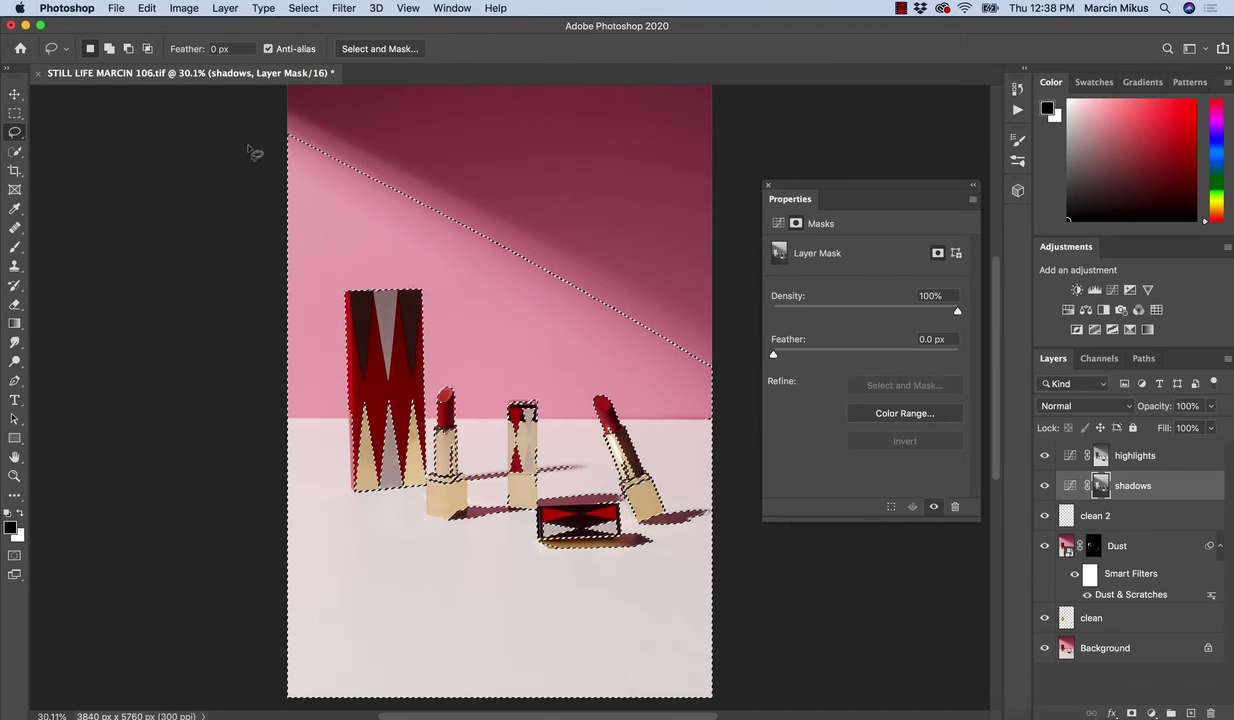
key("super+d")
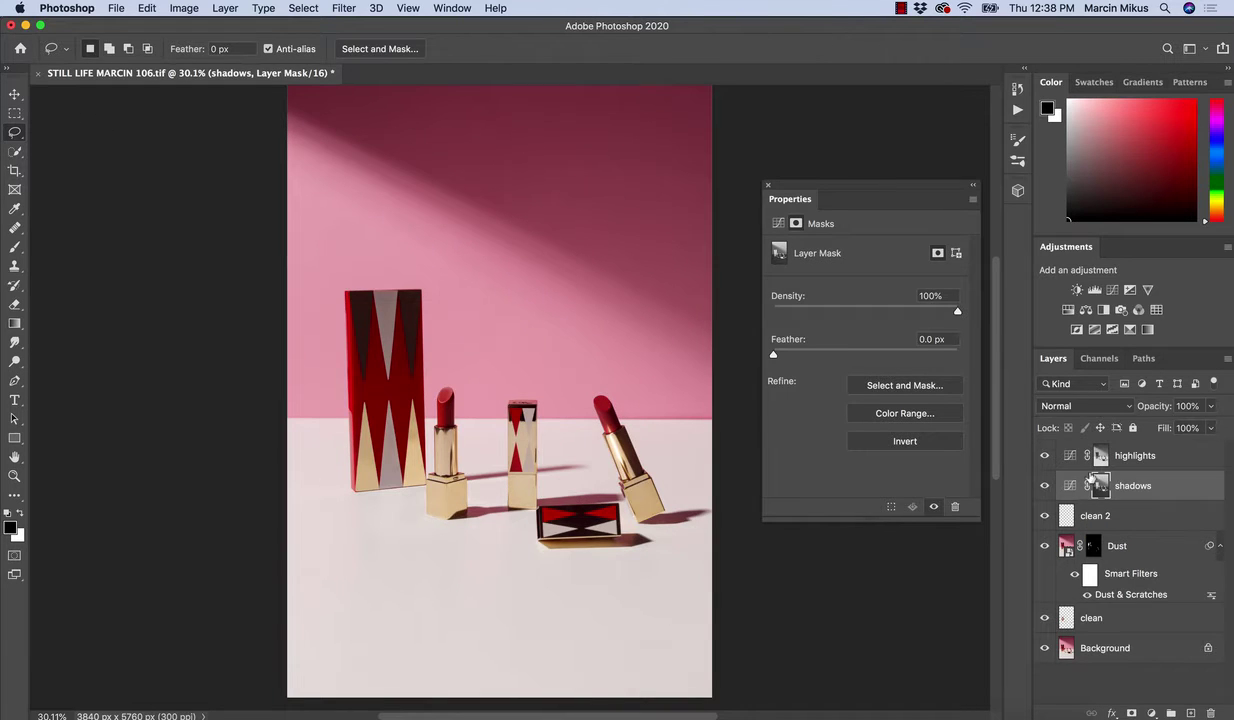
- Pull a shadows curve point down to input 64, output 55 to deepen the darker tones
left_click(1101, 486, "alt")
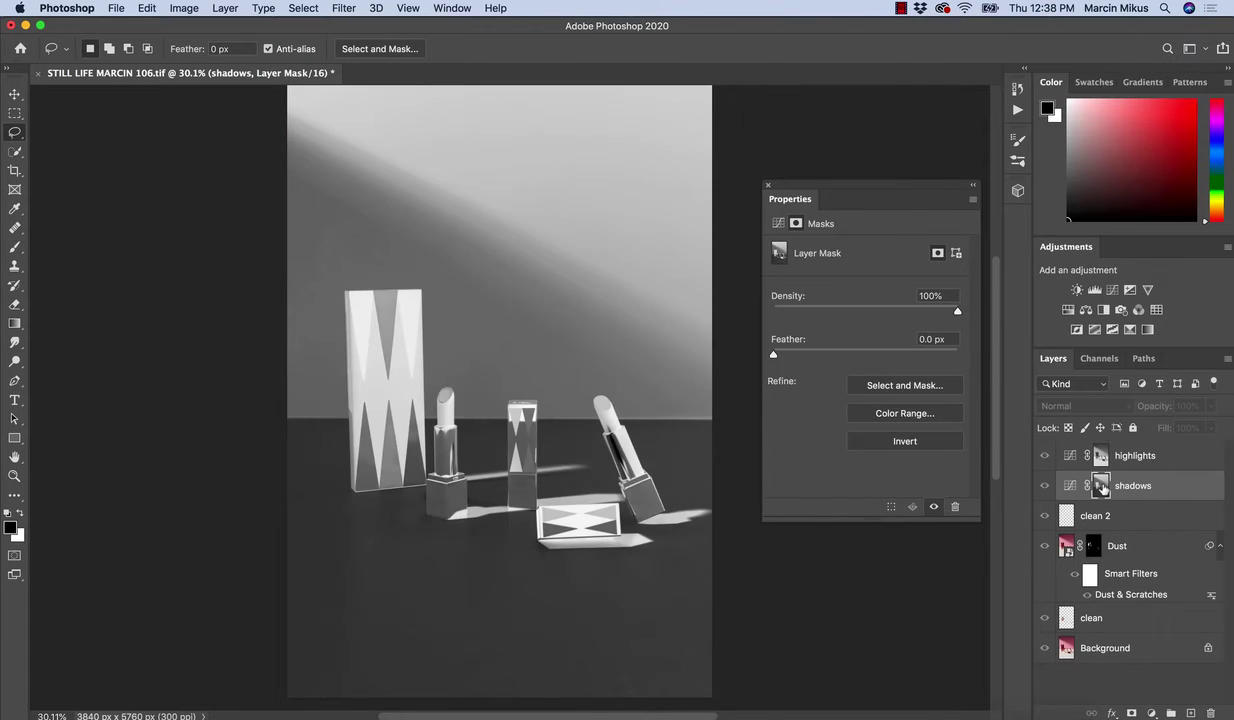
left_click(1101, 486, "alt")
left_click(1068, 486)
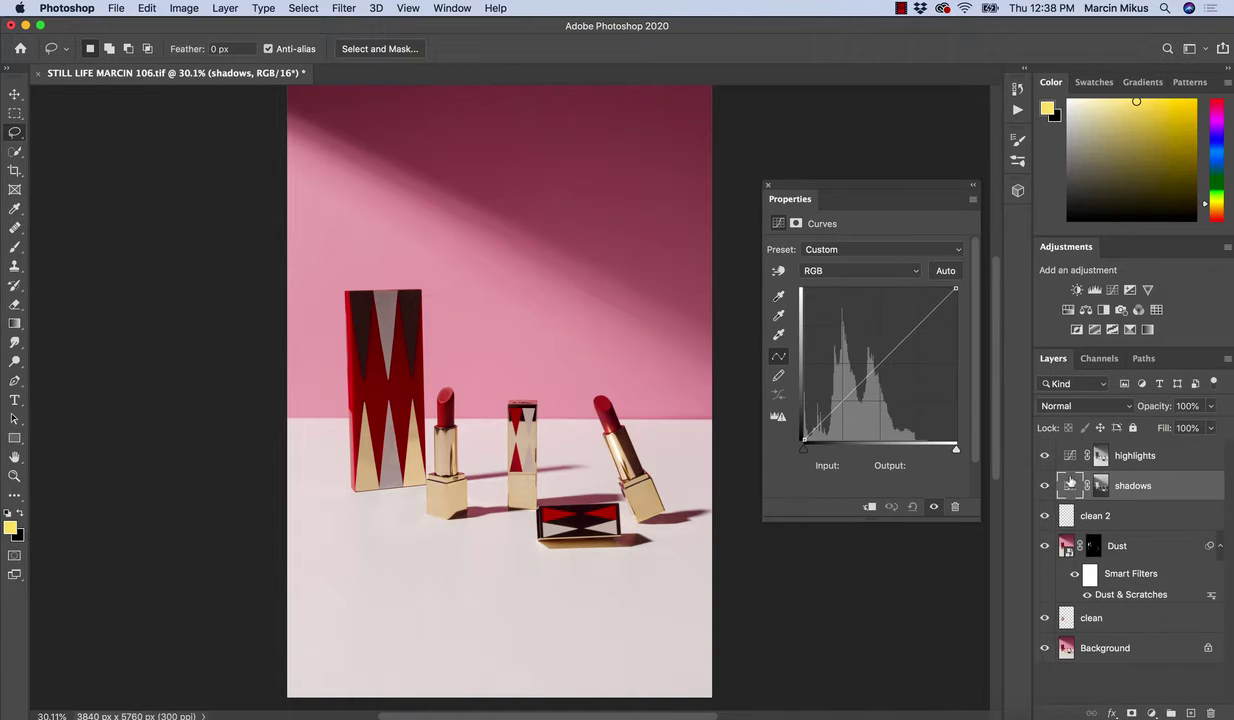
left_click(845, 398)
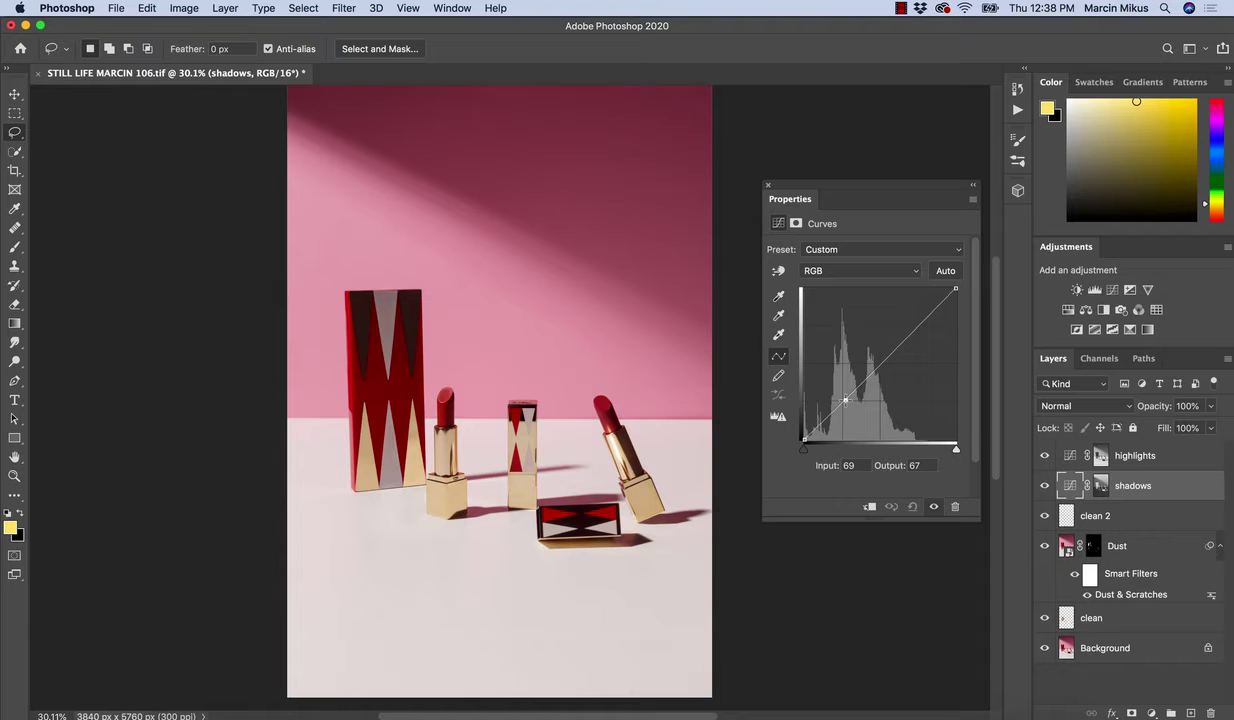
key("Delete")
left_click_drag(881, 365, 879, 372)
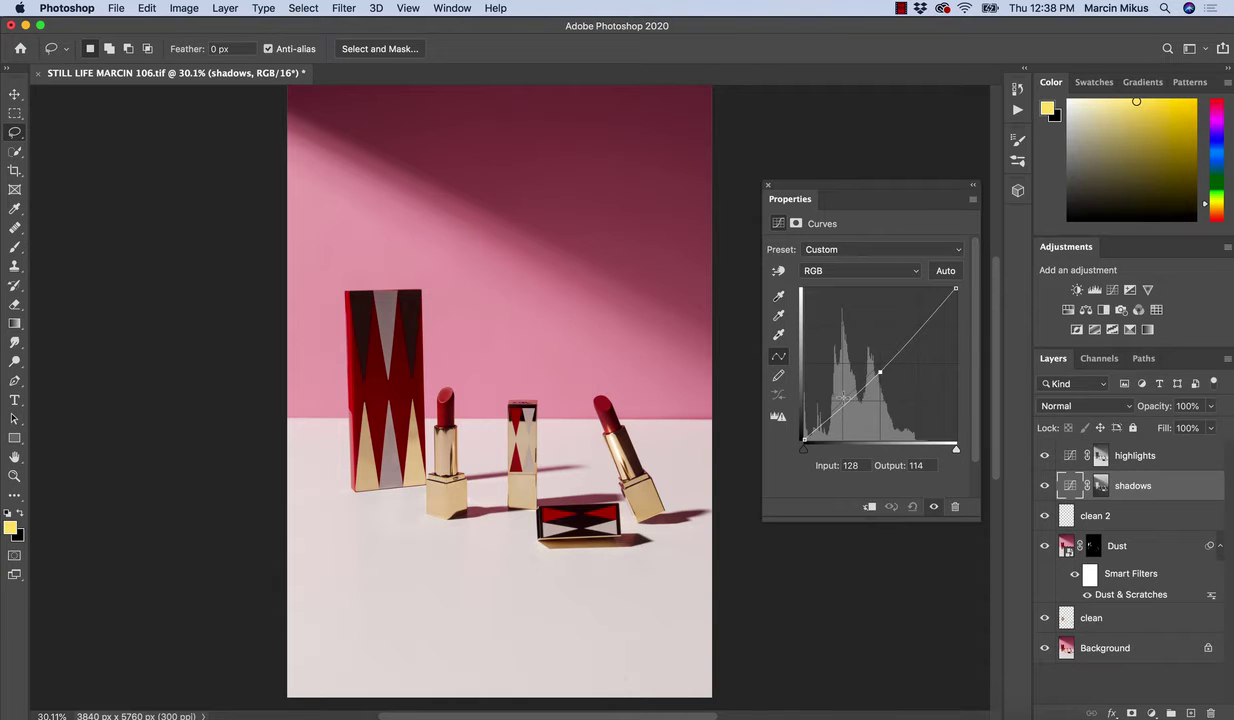
left_click_drag(879, 372, 844, 407)
- Set the highlights curve point to Input 187 / Output 198 and toggle visibility to compare
left_click(1076, 456)
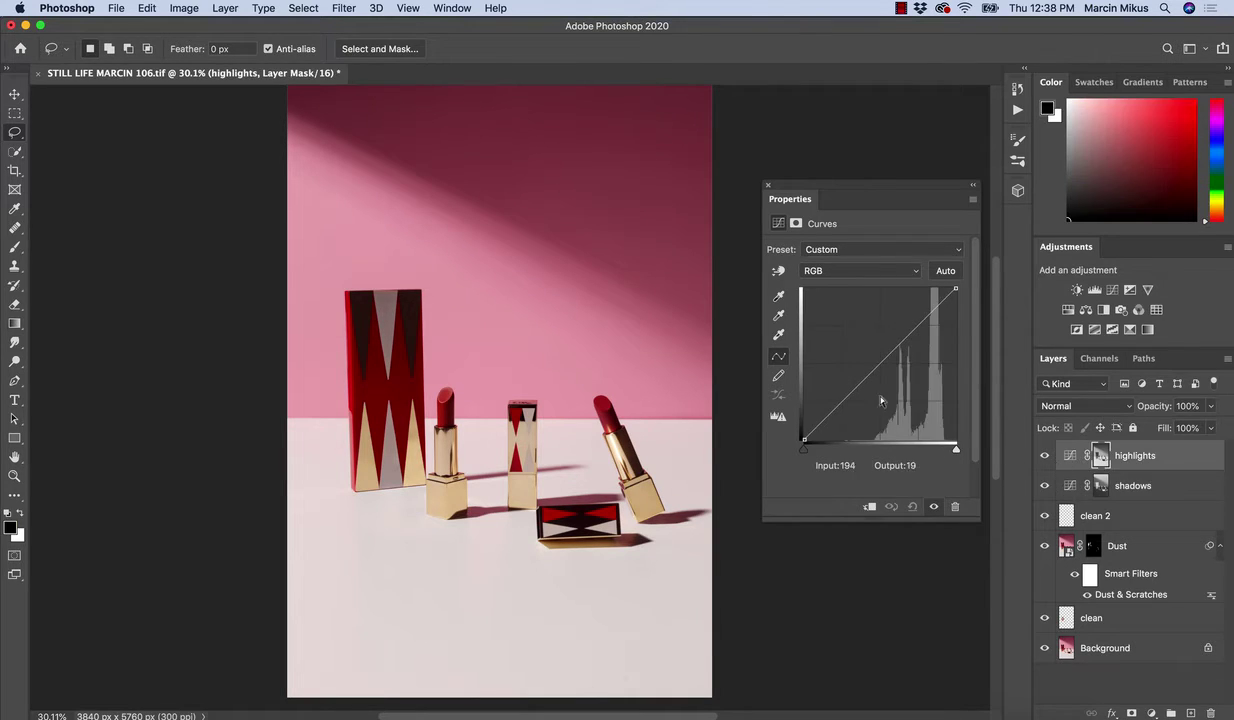
left_click_drag(919, 321, 916, 318)
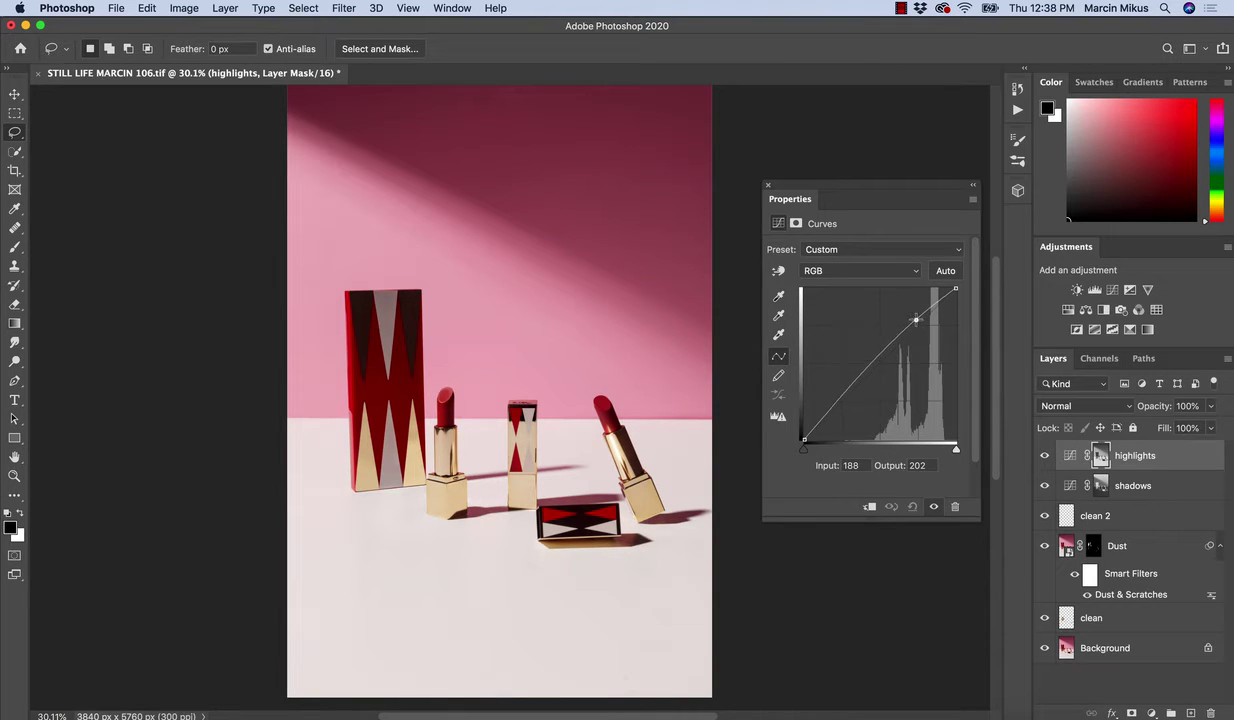
left_click_drag(915, 320, 913, 334)
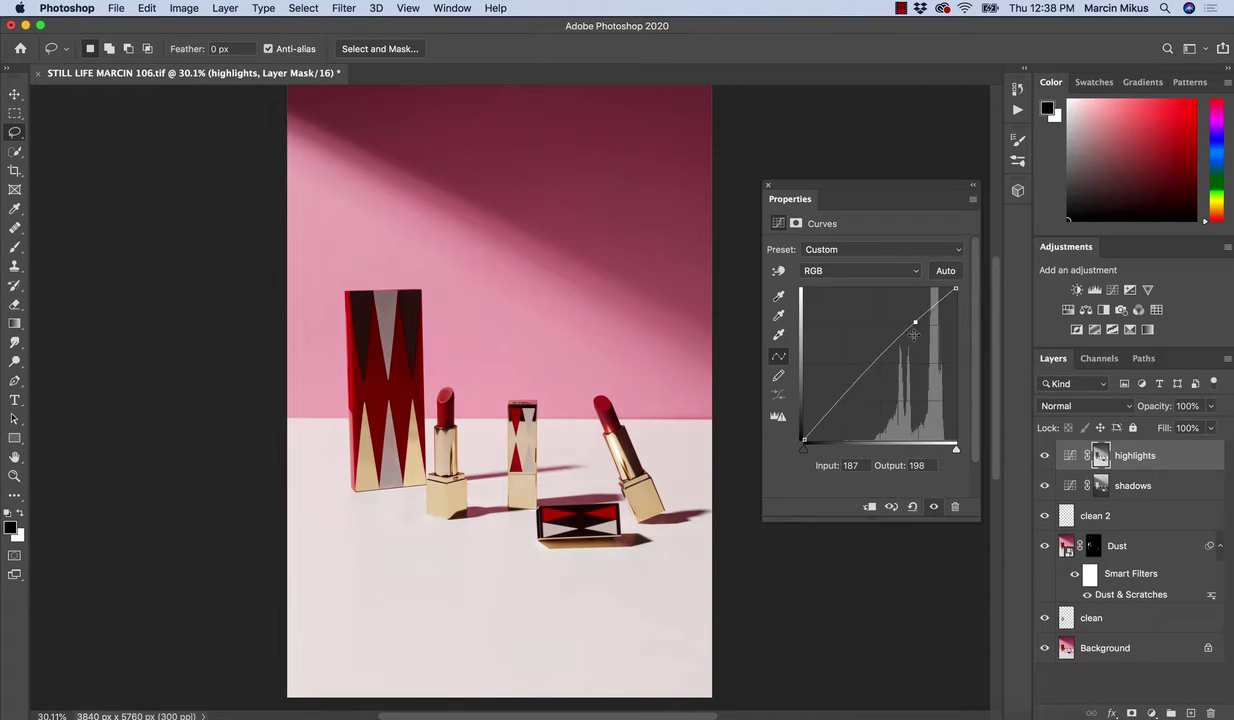
left_click(1044, 456)
left_click(1044, 456)
- Add a new Curves 1 layer and select the tall red box with Object Selection
left_click(1152, 714)
left_click(1150, 492)
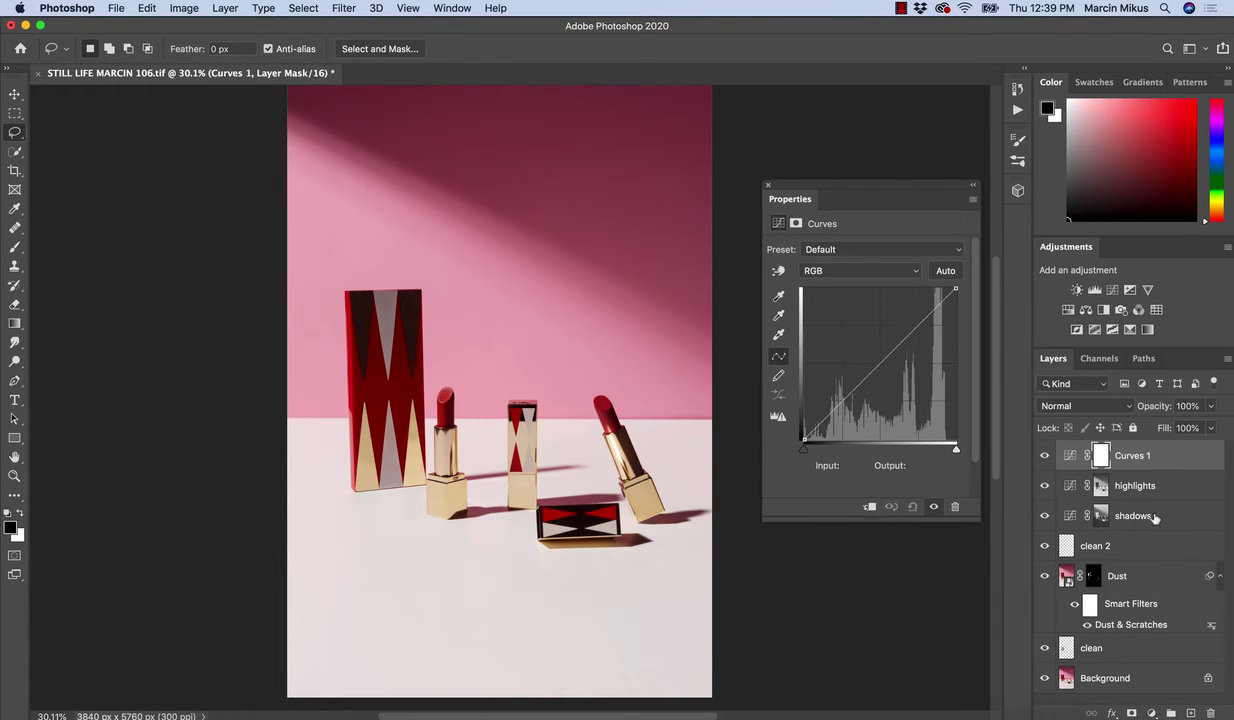
left_click(16, 154)
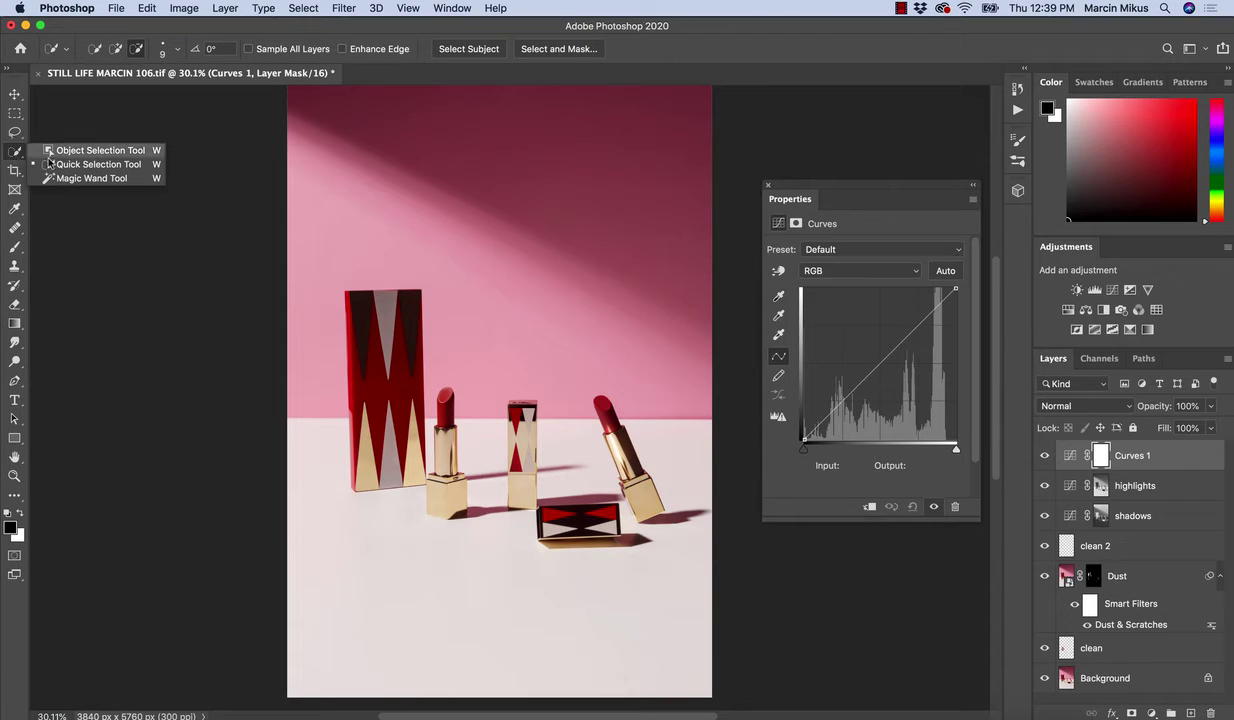
left_click(92, 150)
left_click_drag(337, 279, 428, 495)
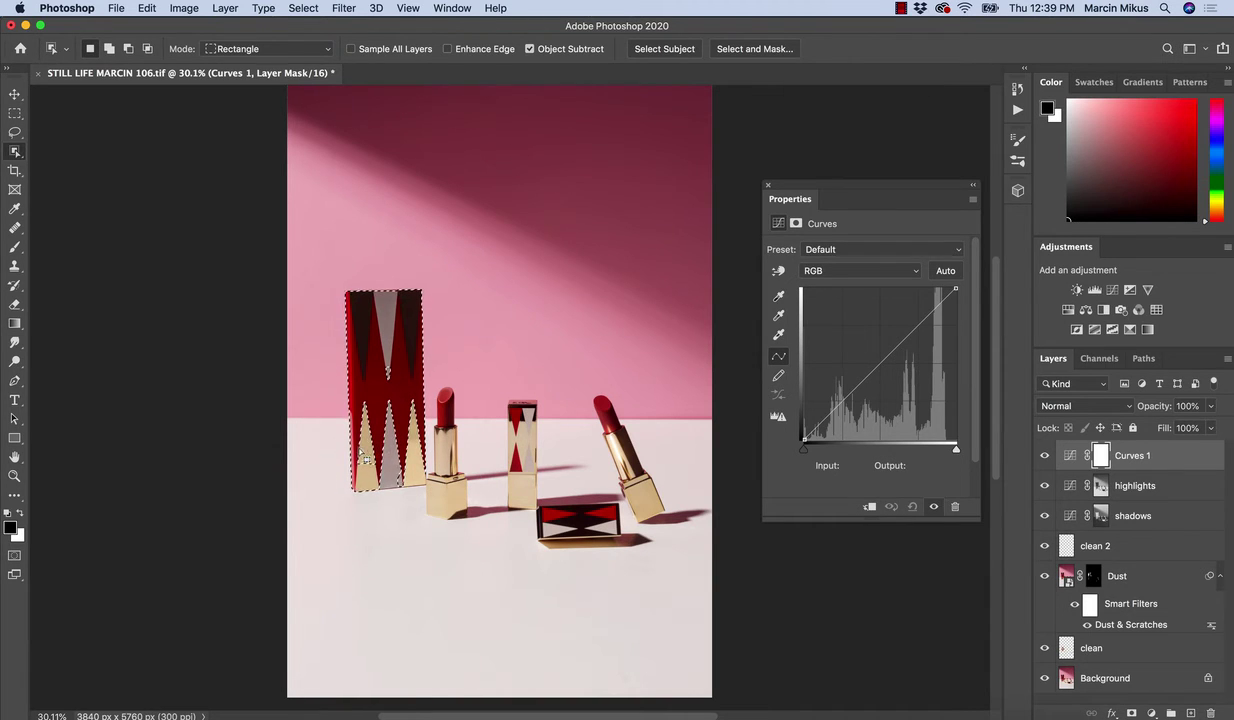
- Add the gold and silver triangles with a size-50 Quick Selection brush in Add mode
key("z")
left_click_drag(380, 441, 441, 464)
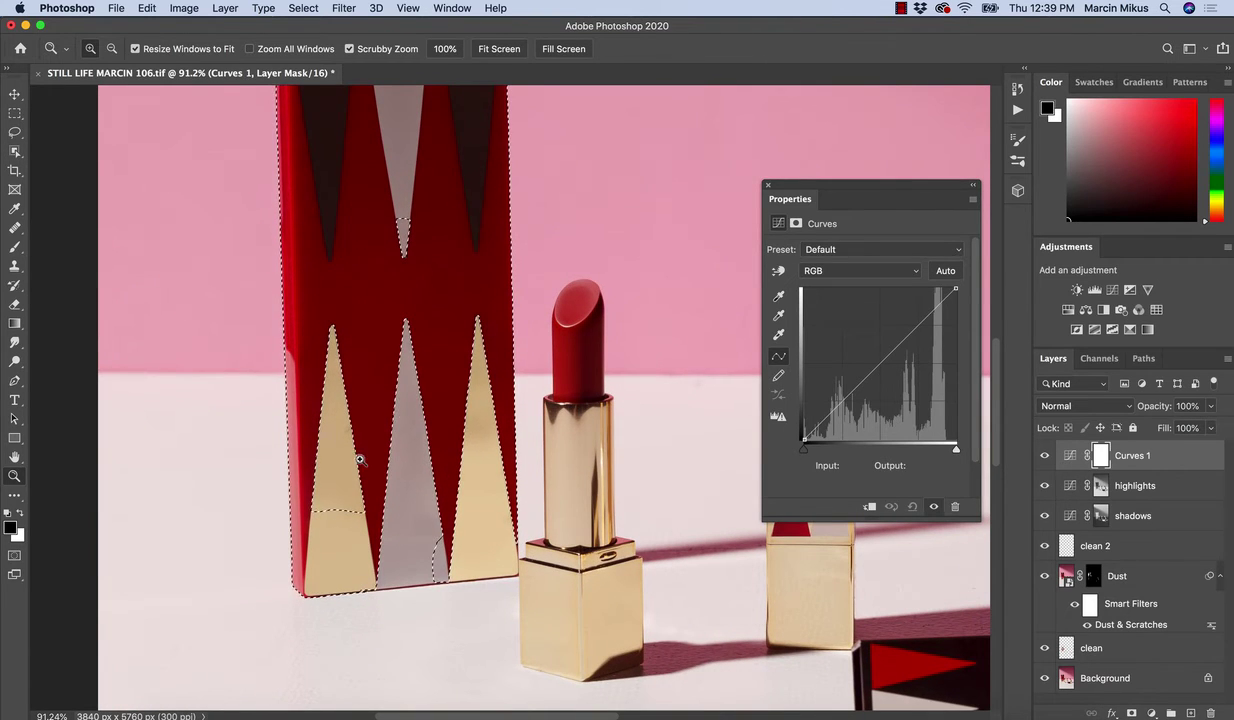
left_click(15, 151)
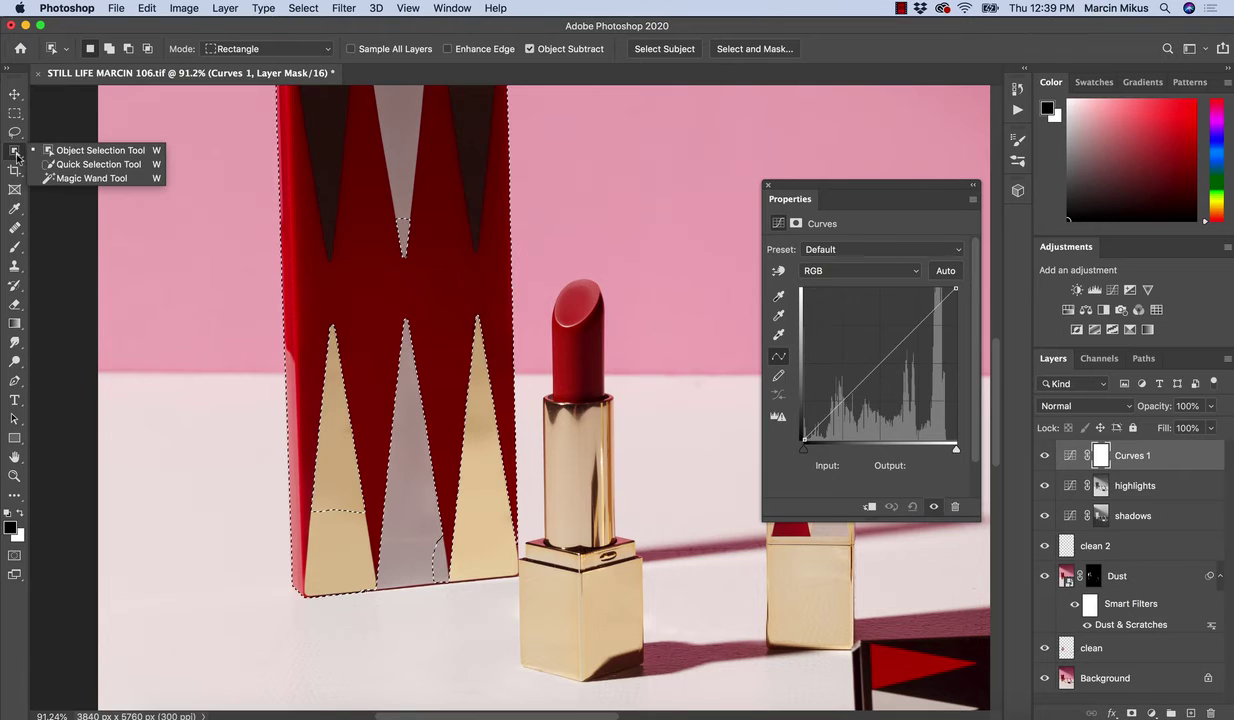
left_click(70, 164)
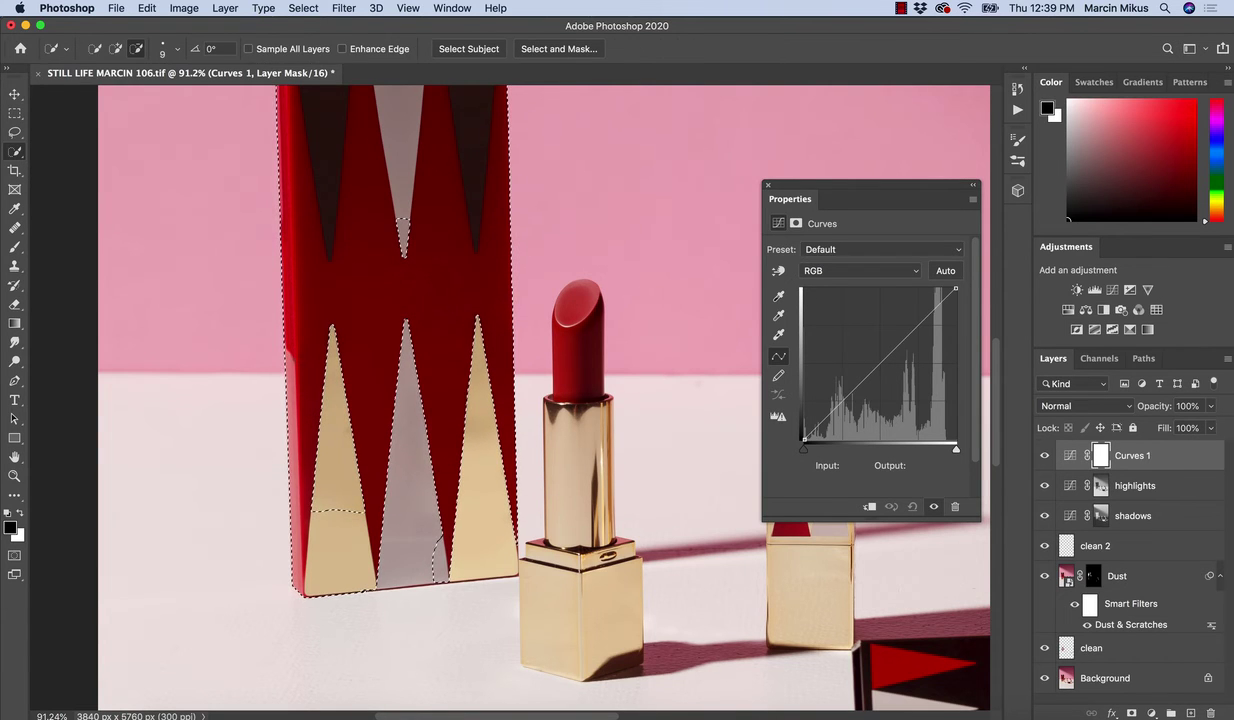
left_click(115, 48)
key("bracketright")
key("bracketright")
key("bracketright")
key("bracketright")
key("bracketright")
key("bracketright")
key("bracketright")
key("bracketright")
key("bracketright")
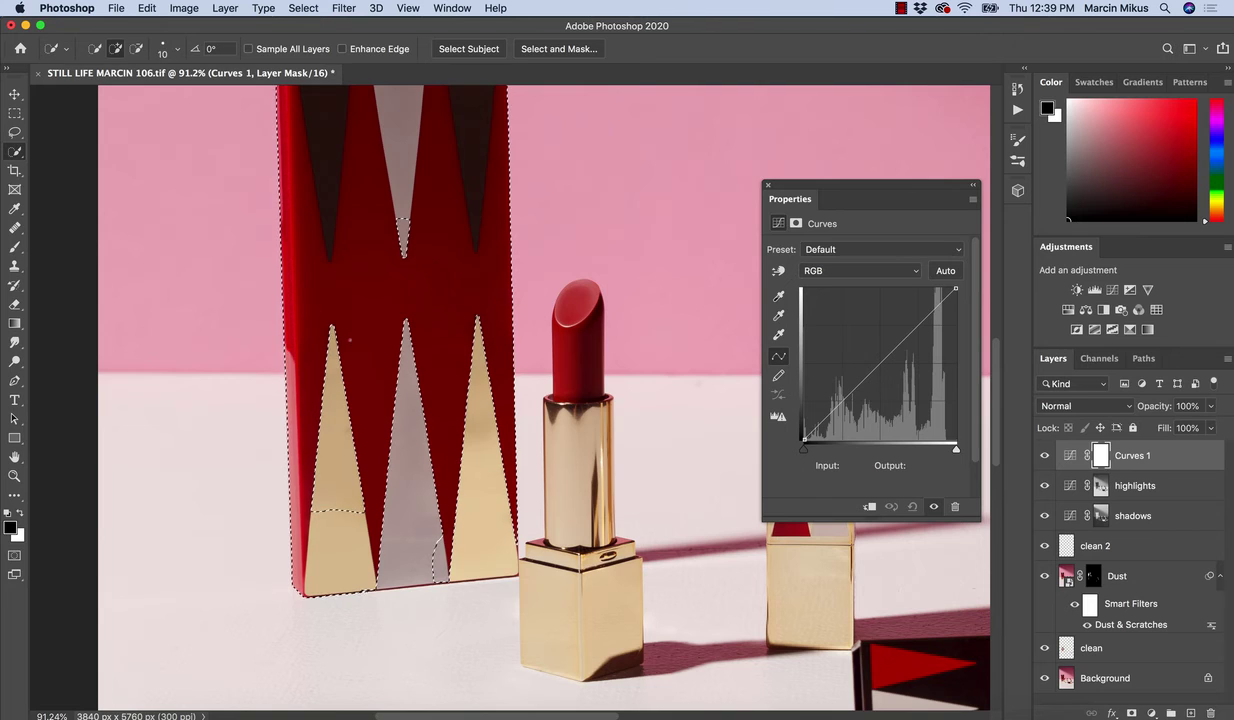
left_click_drag(323, 340, 335, 530)
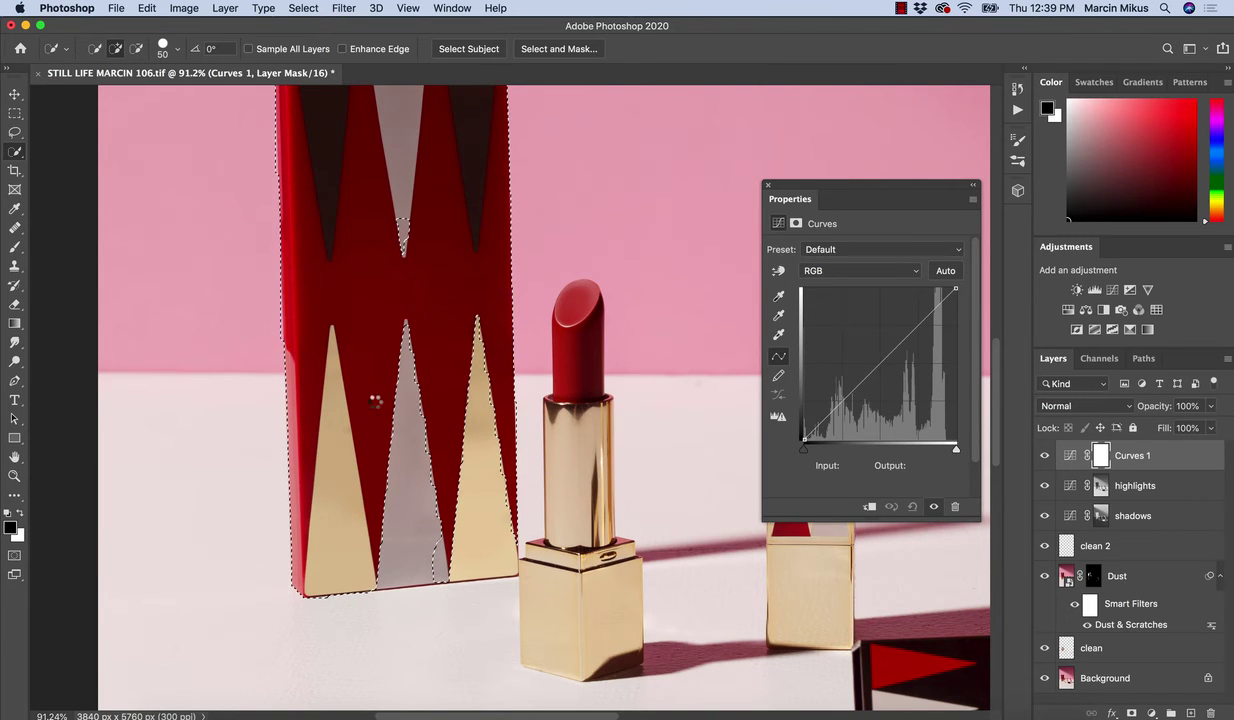
mouse_move(375, 400)
left_mouse_down()
mouse_move(410, 460)
mouse_move(425, 540)
left_mouse_up()
left_click_drag(466, 405, 468, 470)
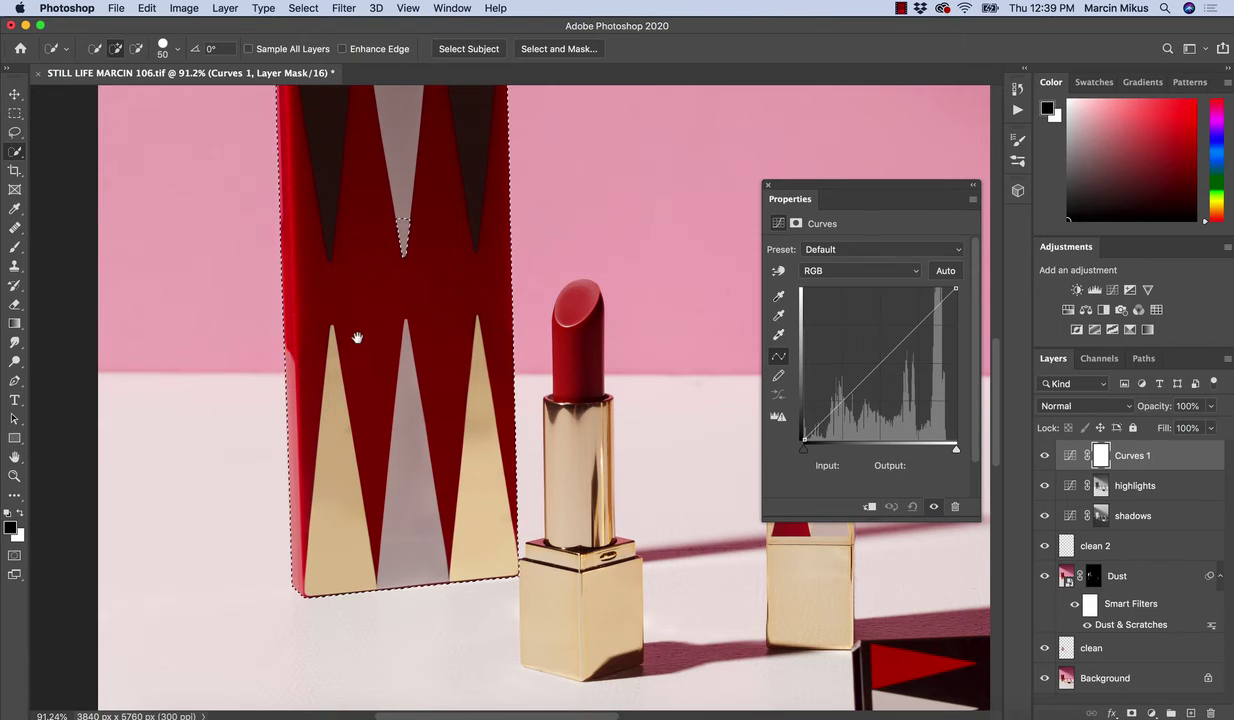
scroll(352, 336, "up", 3)
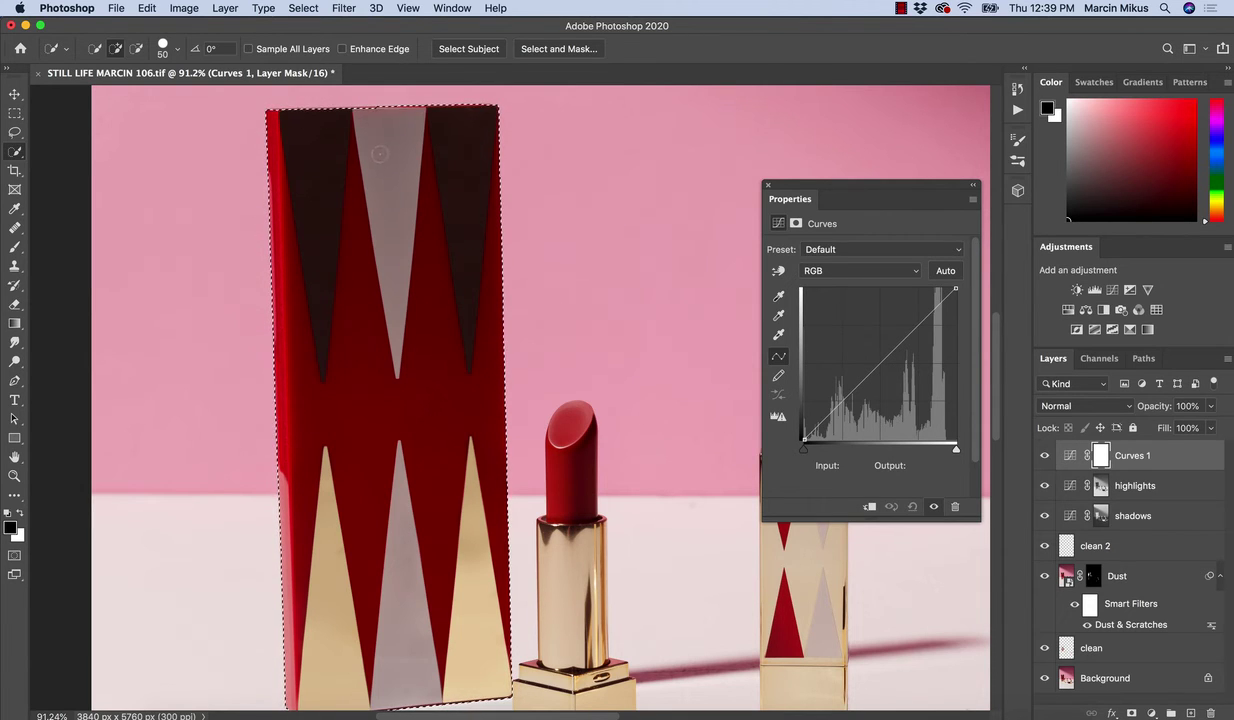
key("z")
left_click_drag(382, 165, 394, 278)
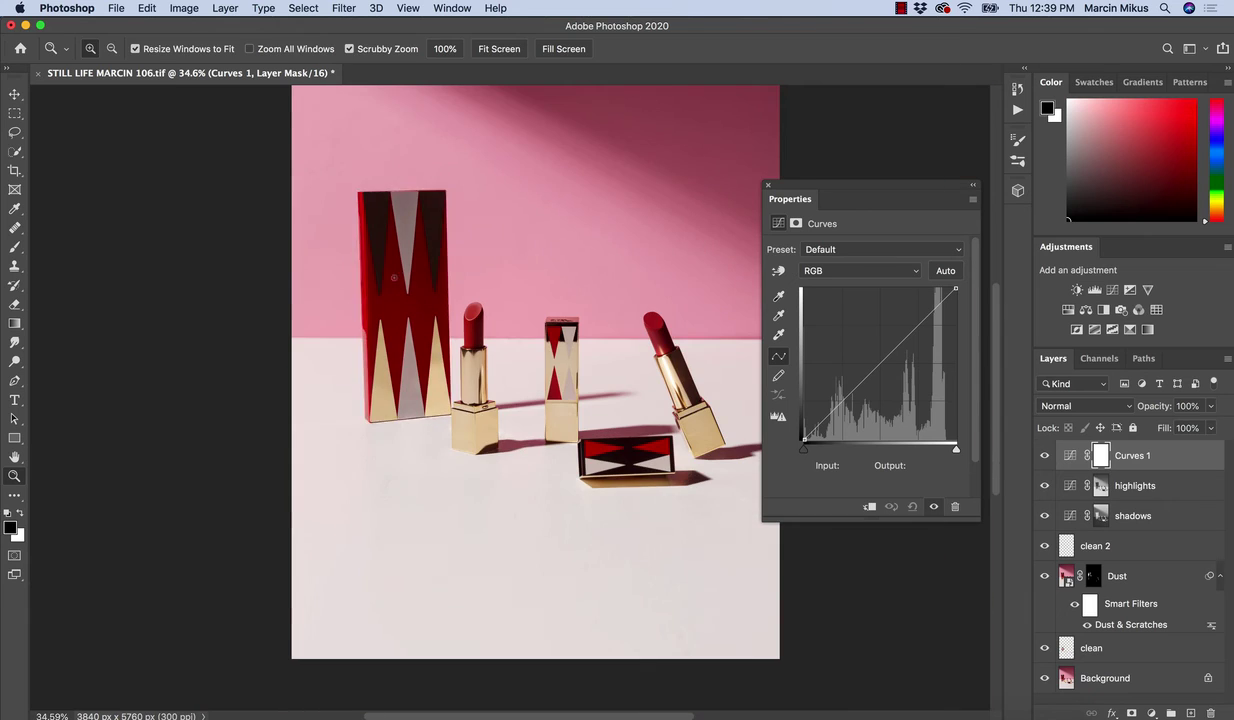
- Fill the box selection on the Curves 1 mask, deselect, check the mask, and invert it
left_click(1101, 456)
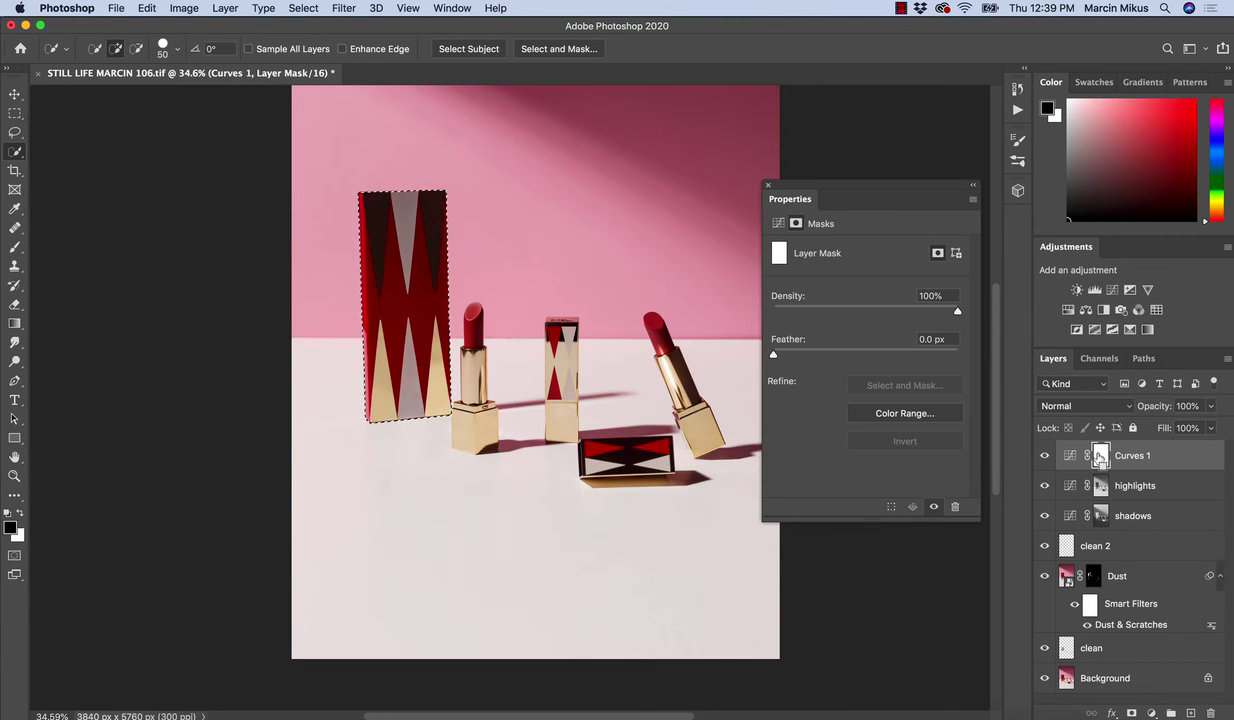
key("ctrl+i")
key("ctrl+BackSpace")
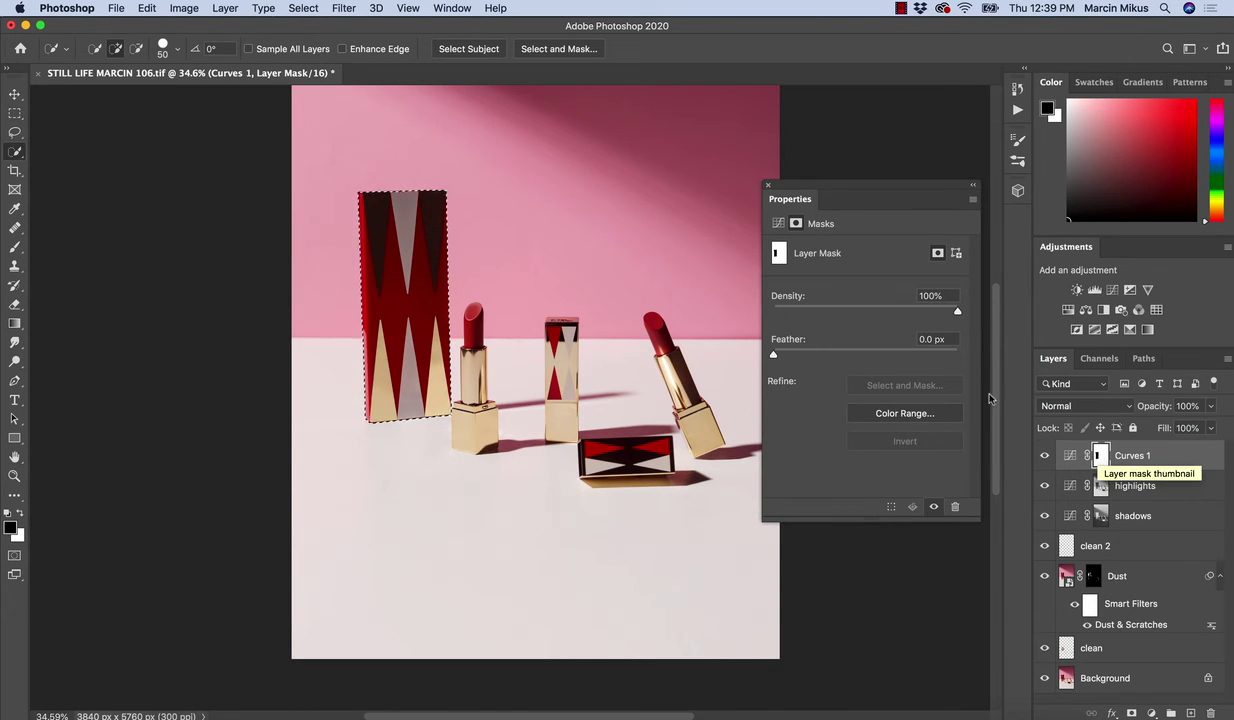
key("l")
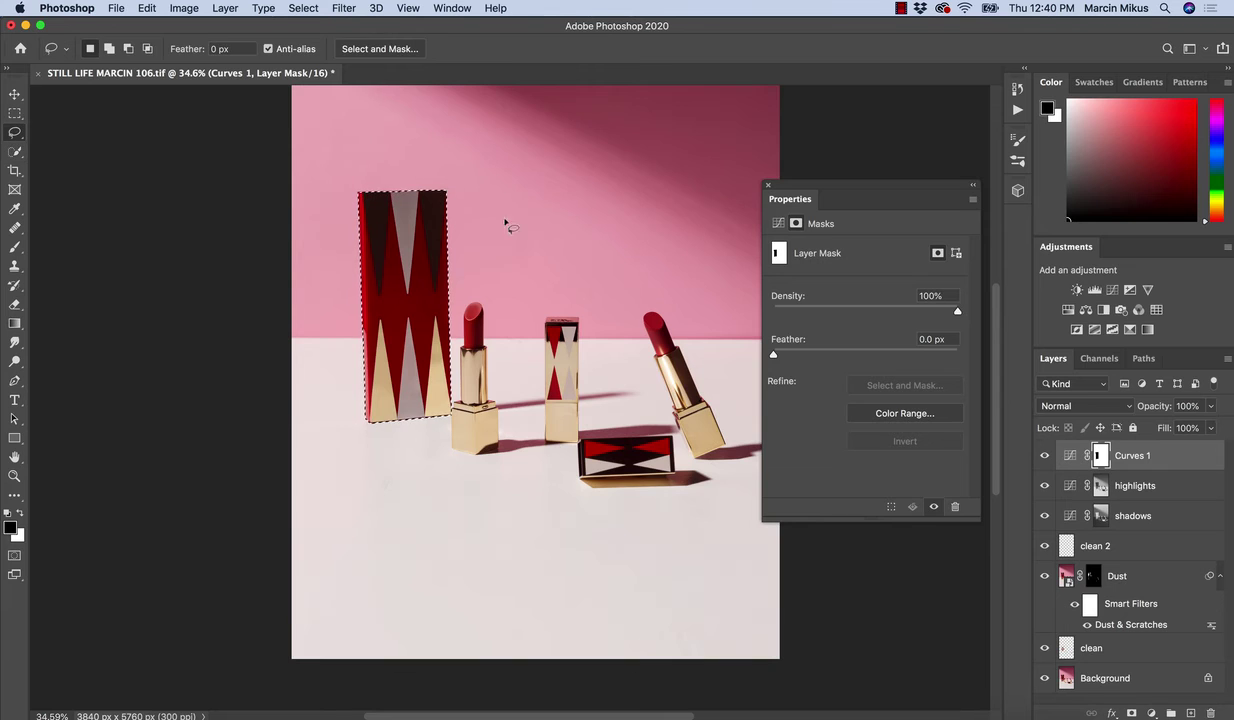
left_click(508, 228)
left_click(1100, 458, "alt")
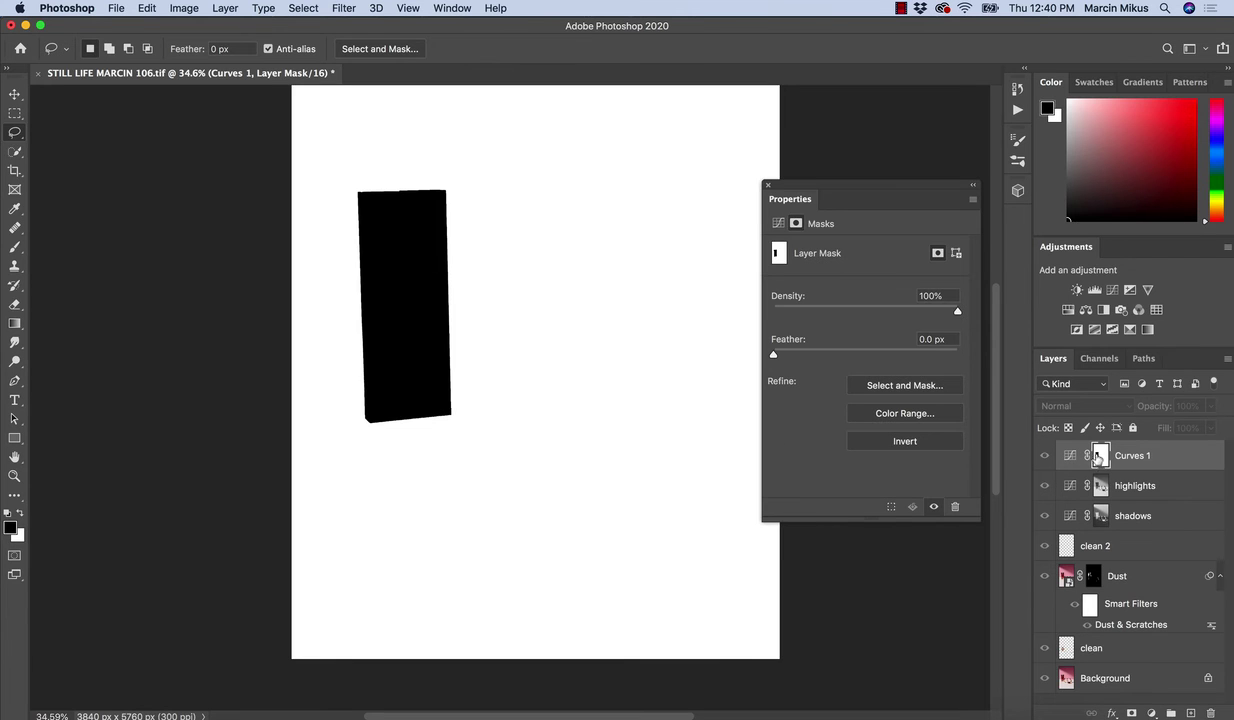
left_click(1086, 466, "alt")
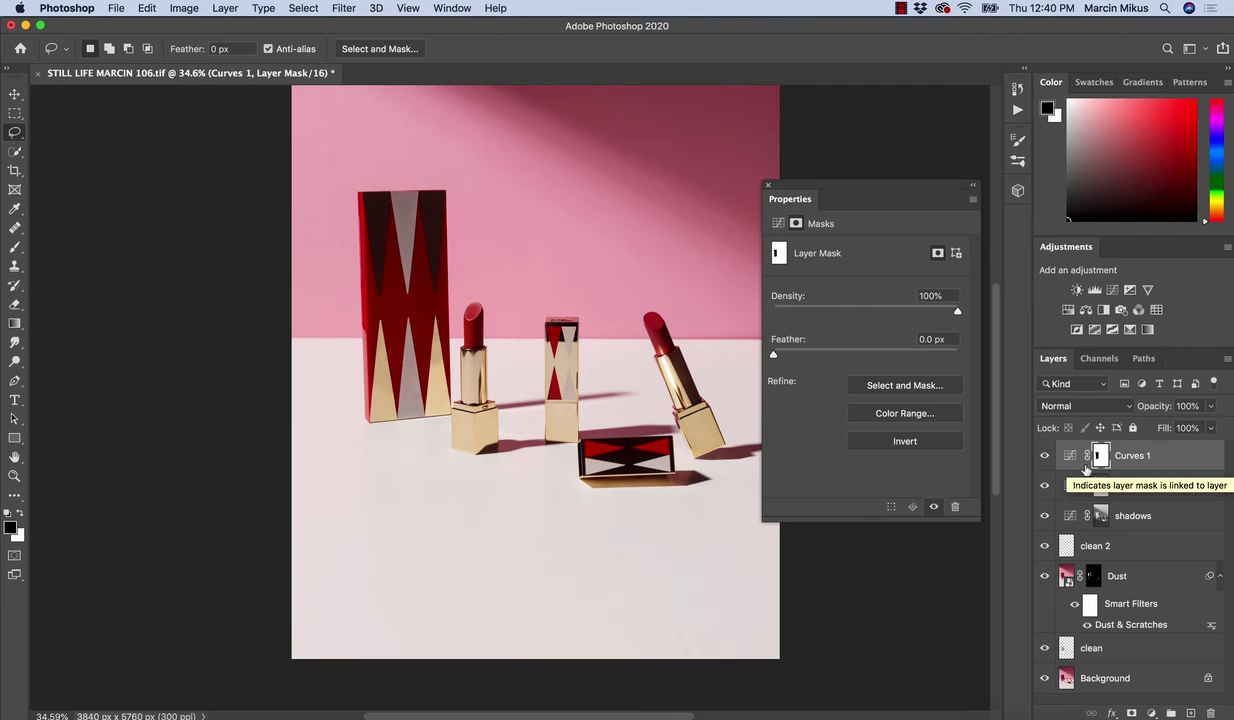
key("super+i")
- Remove the Curves 1 midtone point and move the white point to Input 231, Output 255
left_click(1071, 455)
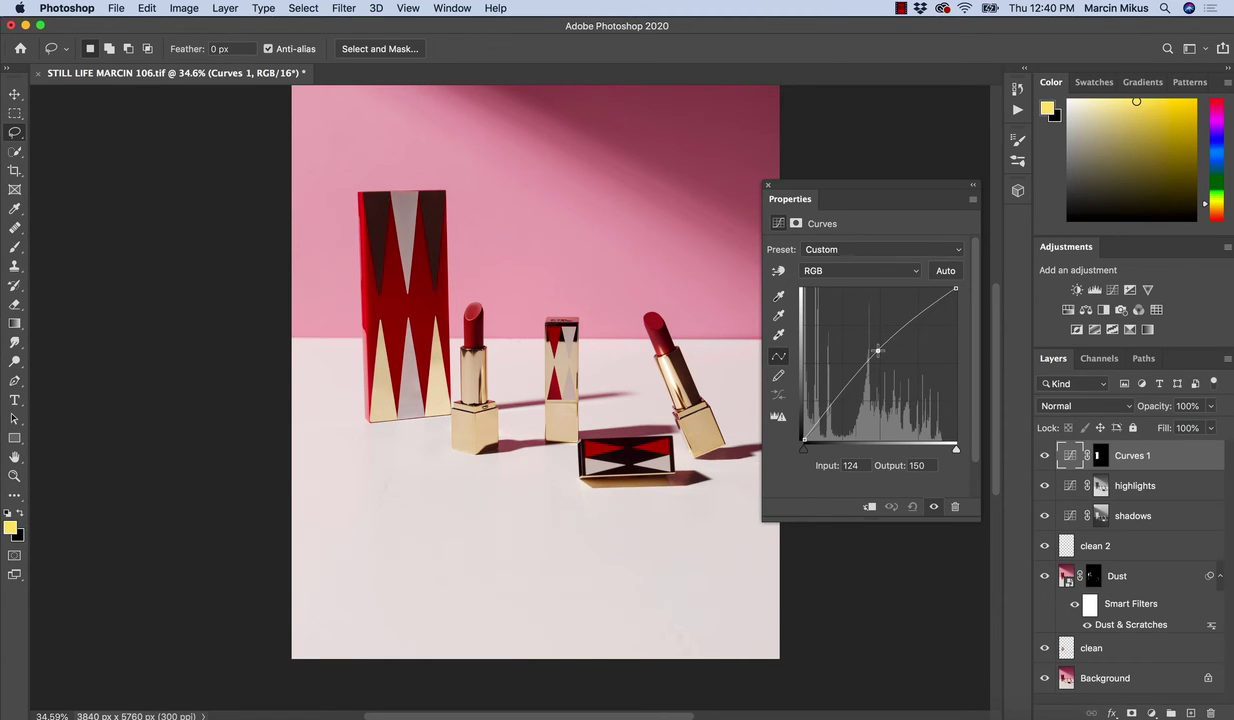
key("super+z")
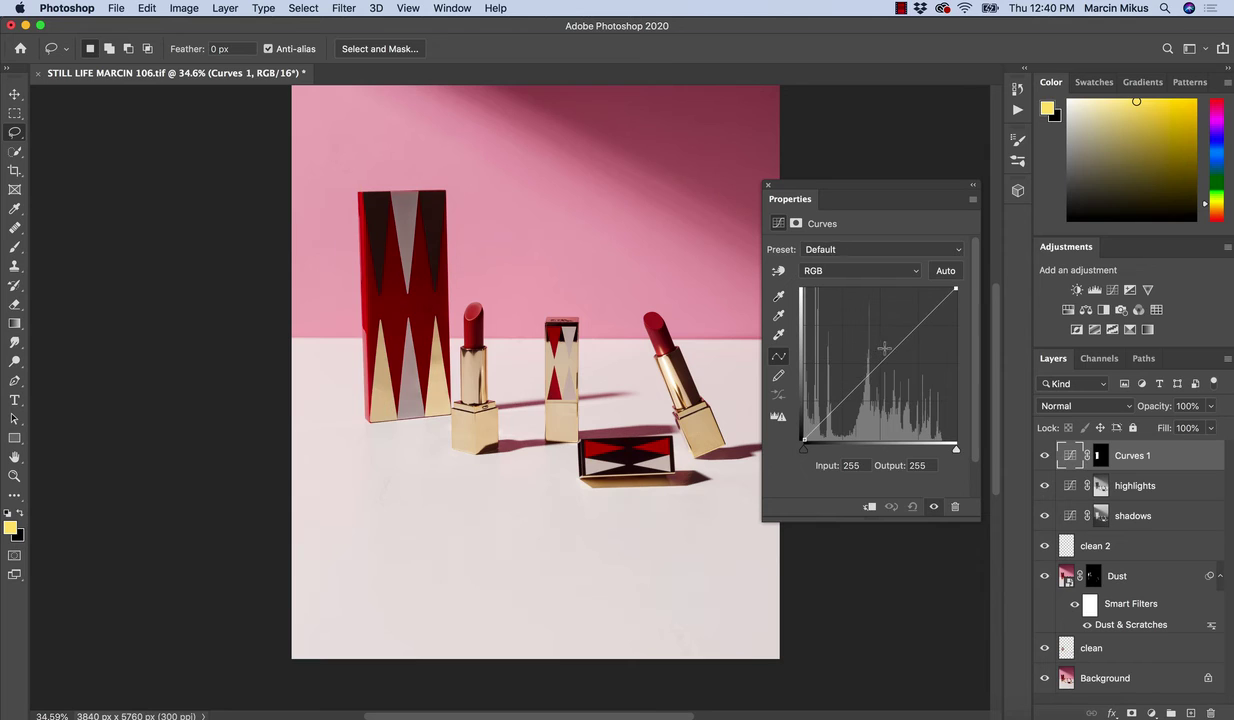
key("super+shift+z")
key("super+z")
left_click_drag(955, 289, 941, 288)
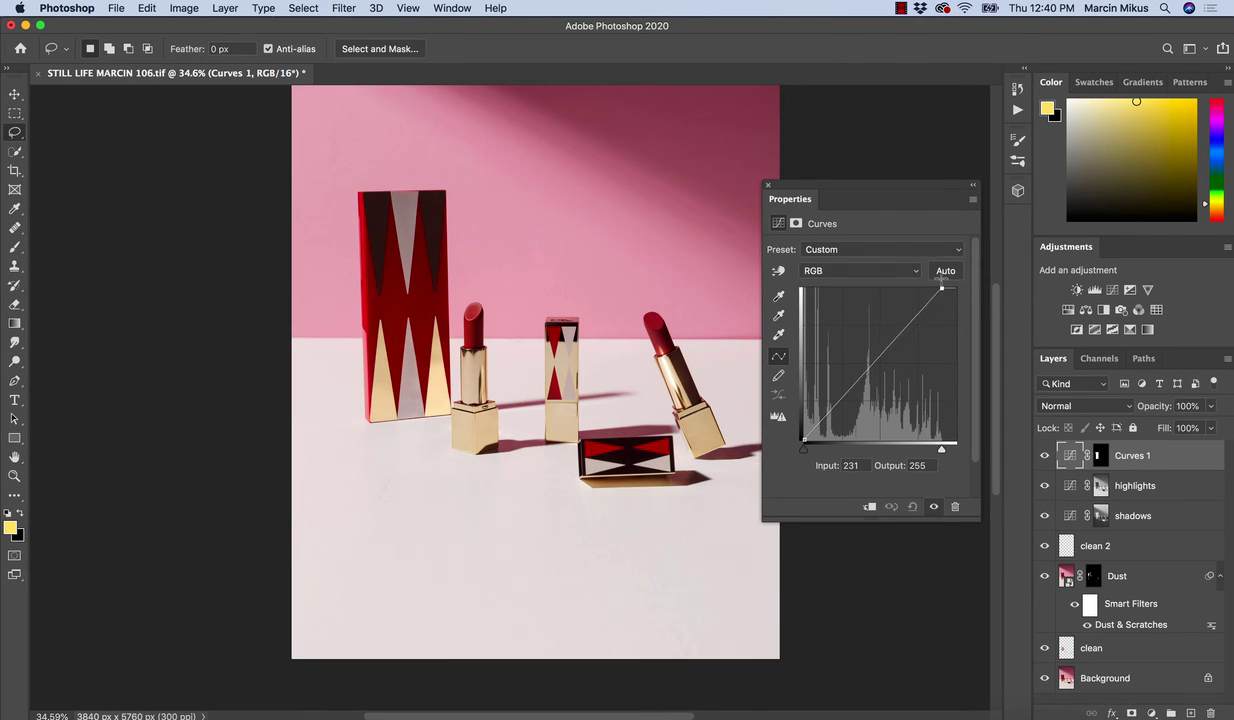
- Zoom in on the top of the red box to inspect the brightening
key("z")
left_click_drag(395, 247, 463, 256)
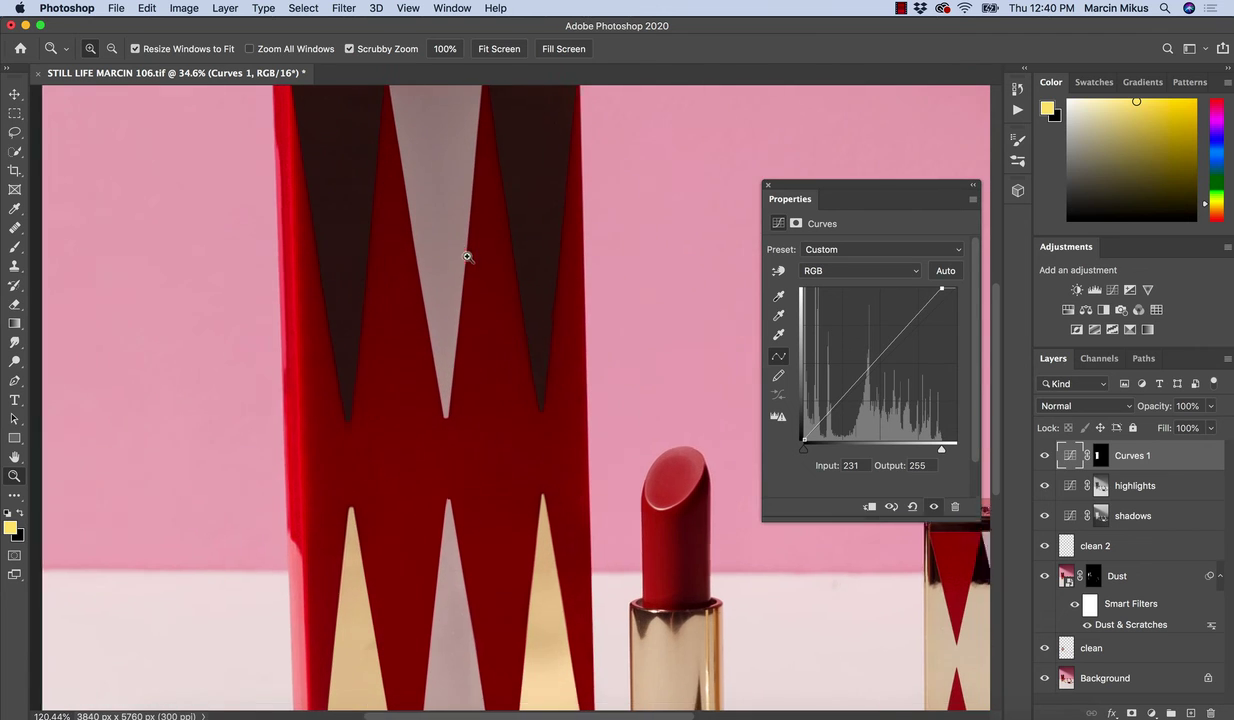
key("l")
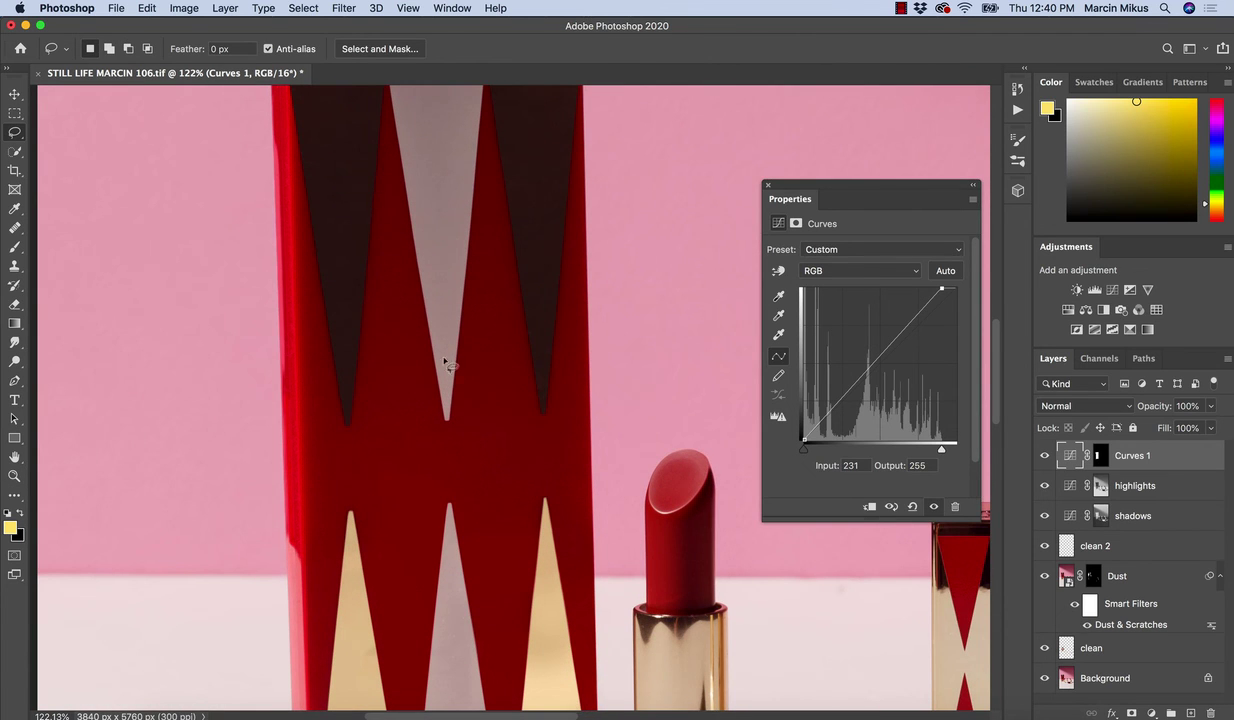
left_click_drag(453, 322, 441, 467)
key("z")
mouse_move(449, 275)
left_mouse_down()
mouse_move(523, 303)
mouse_move(415, 300)
mouse_move(435, 314)
mouse_move(418, 312)
left_mouse_up()
- Zoom back out to the whole photo and close the Curves properties
key("l")
key("z")
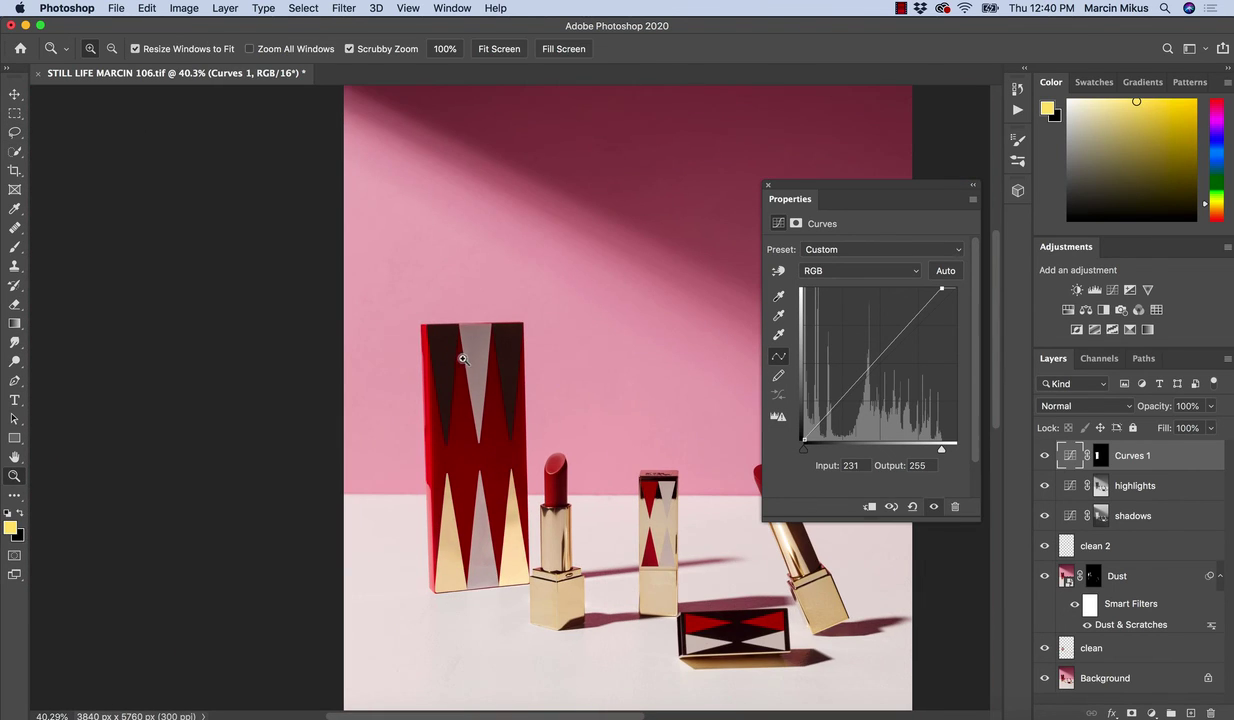
key("l")
key("z")
mouse_move(705, 505)
left_mouse_down()
mouse_move(692, 520)
mouse_move(653, 498)
mouse_move(664, 498)
left_mouse_up()
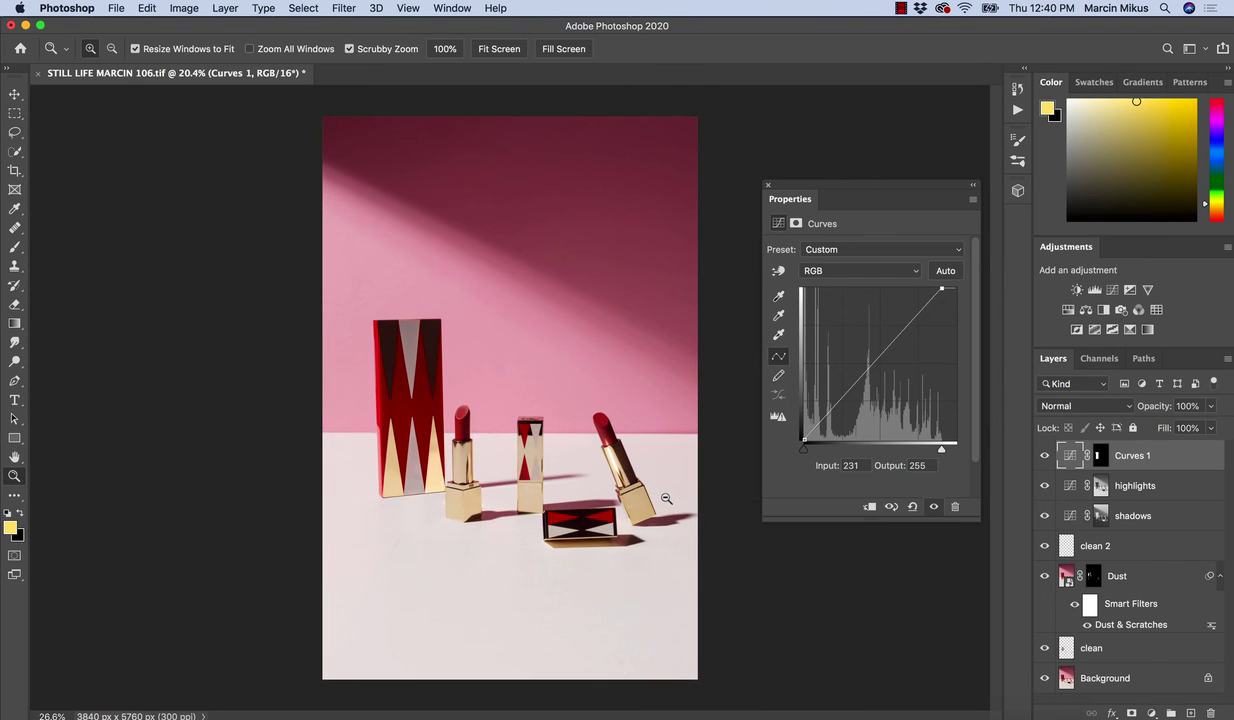
key("l")
left_click(768, 186)
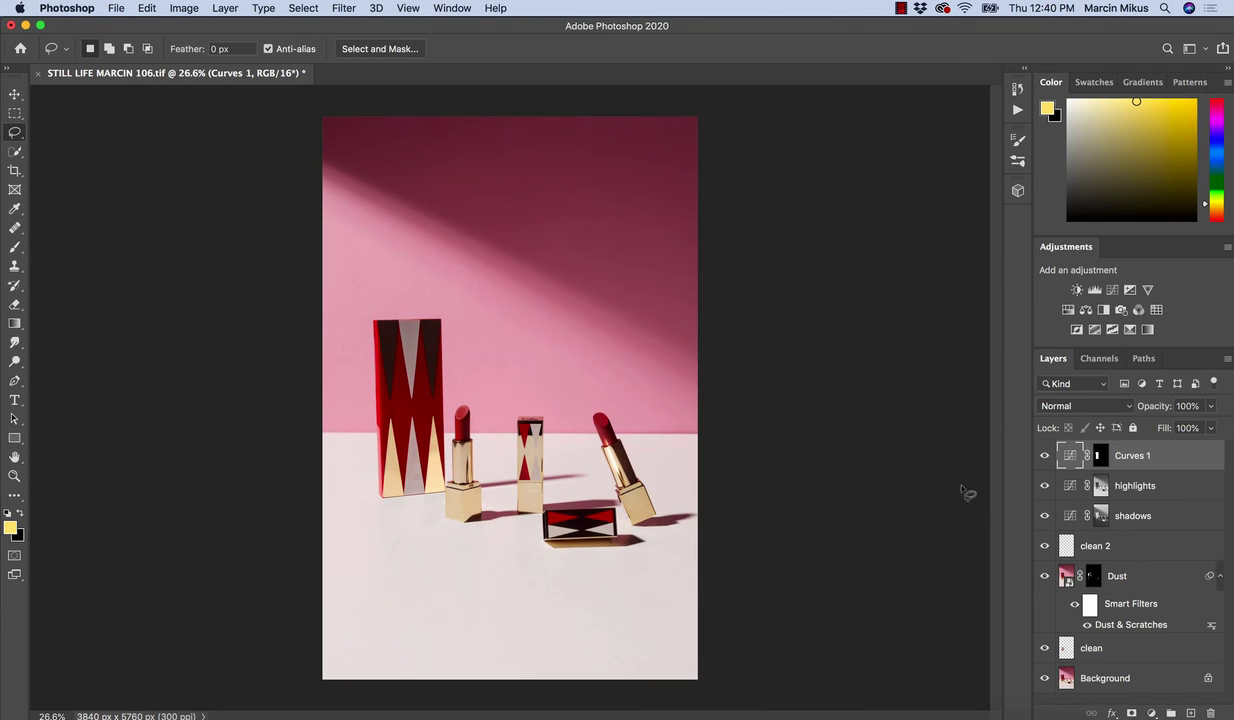
left_click(1043, 486)
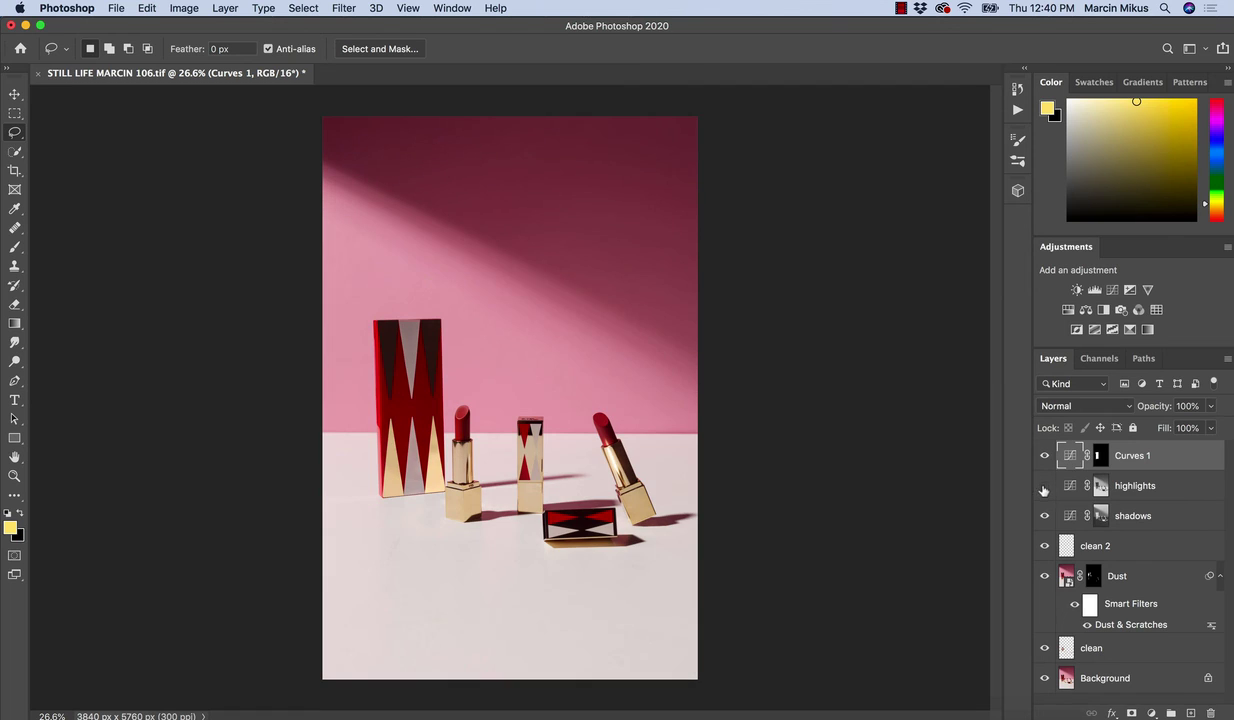
left_click(1043, 488)
left_click(1043, 488)
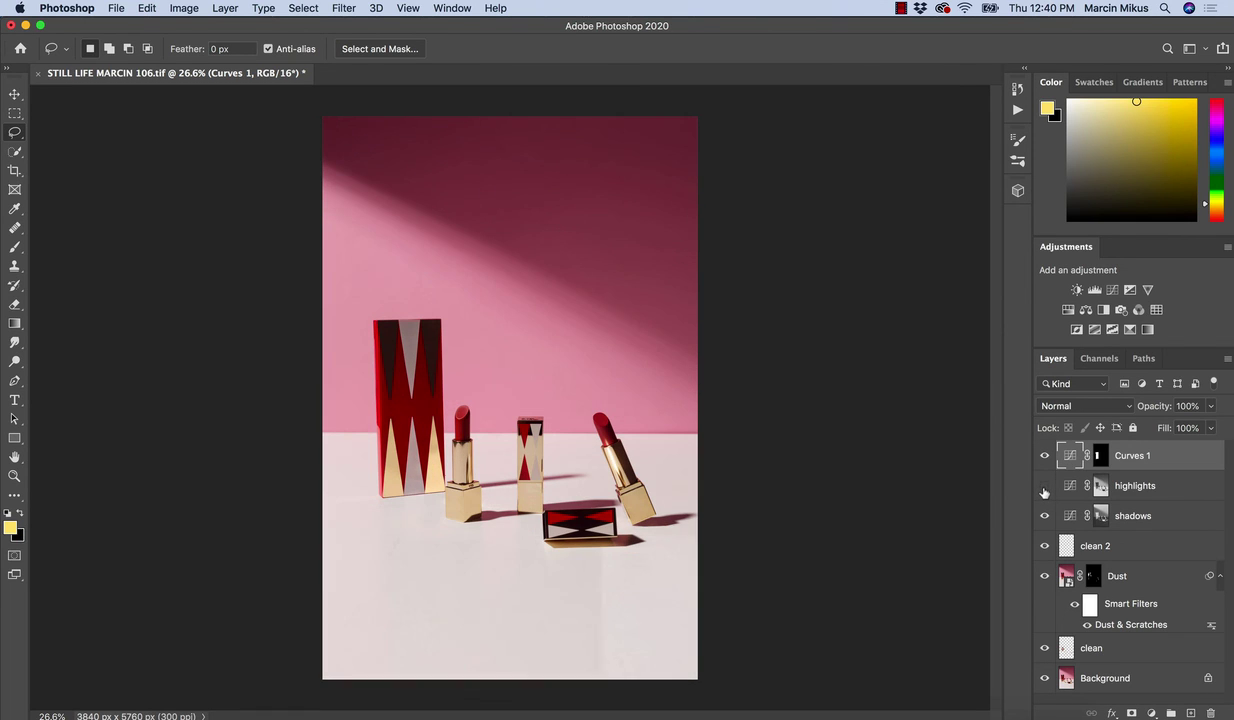
left_click(1044, 490)
left_click(1044, 490)
left_click(1045, 490)
left_click(1047, 490)
left_click(1046, 488)
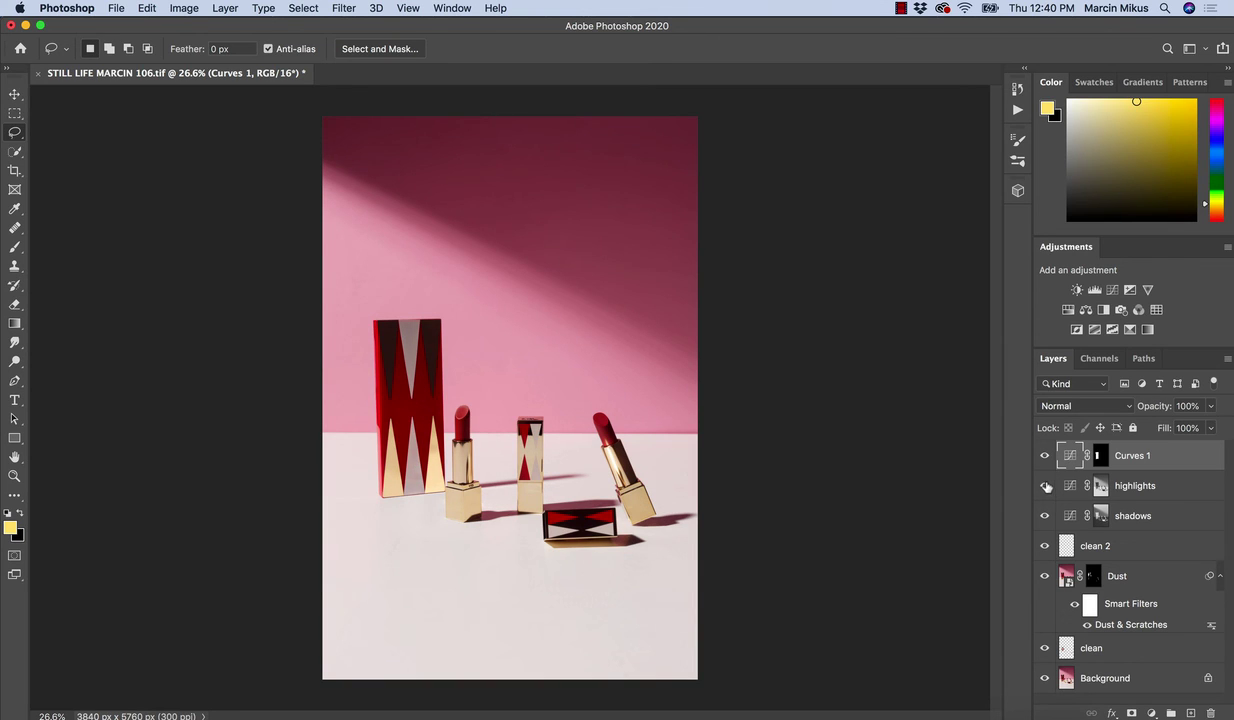